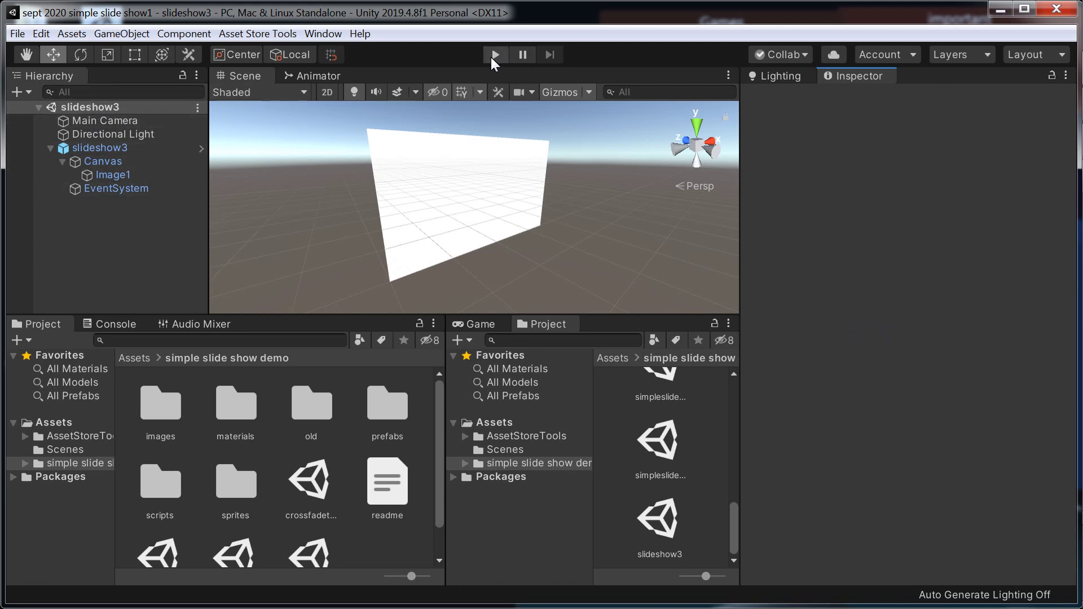
Step: Play the slideshow scene, click through several slides, then stop with Ctrl+P
left_click(494, 54)
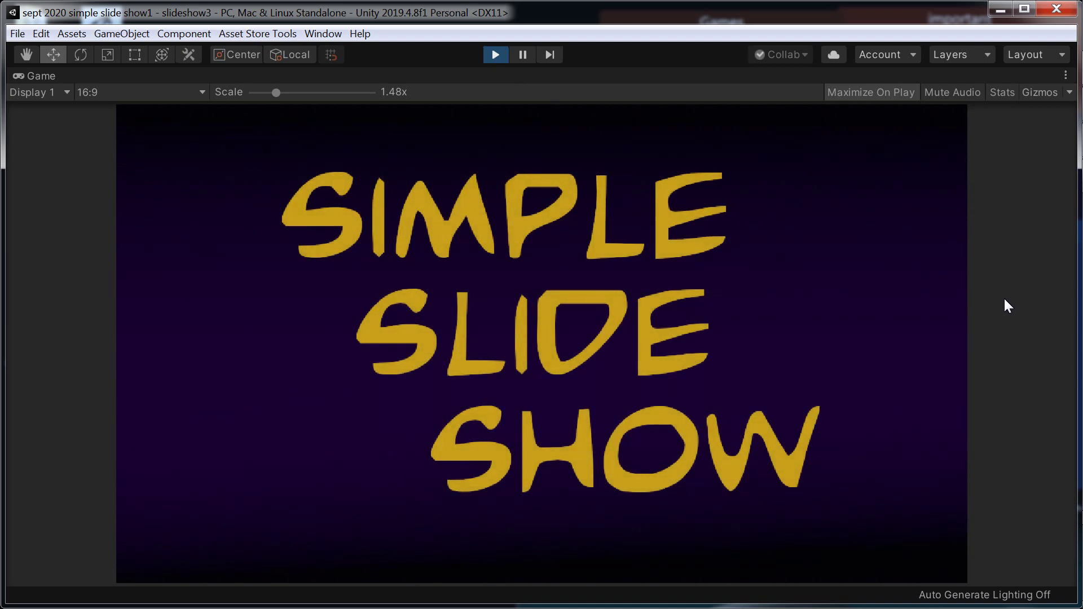
left_click(927, 324)
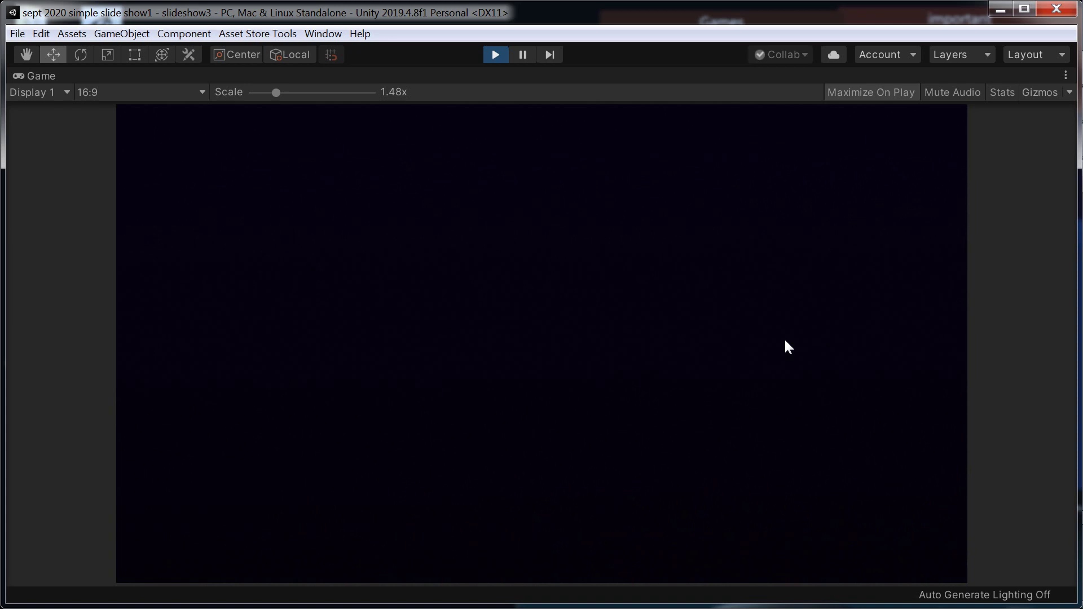
left_click(784, 337)
left_click(787, 339)
left_click(787, 338)
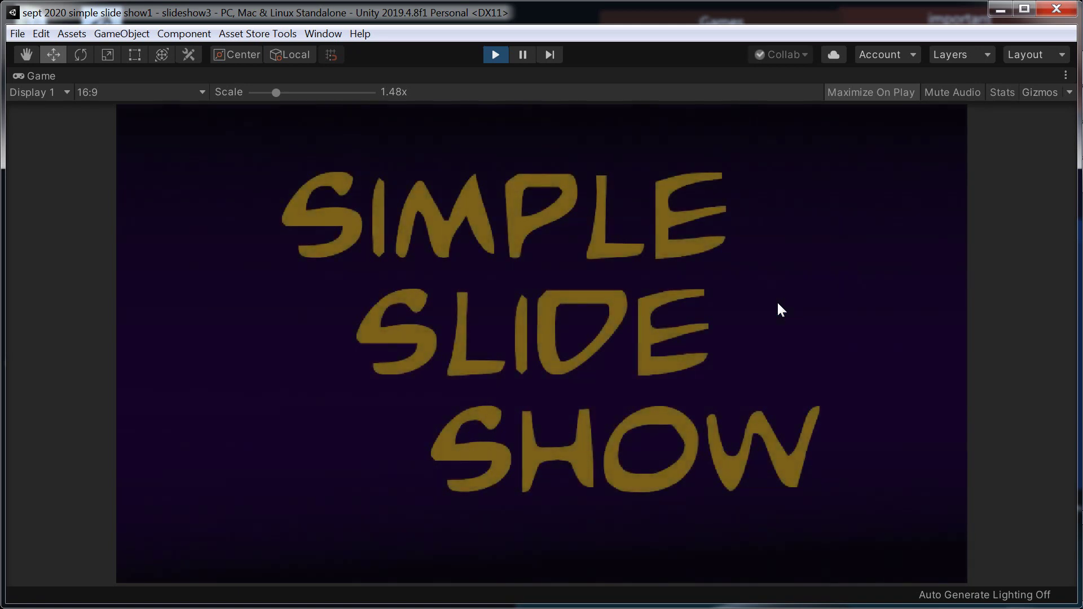
left_click(810, 303)
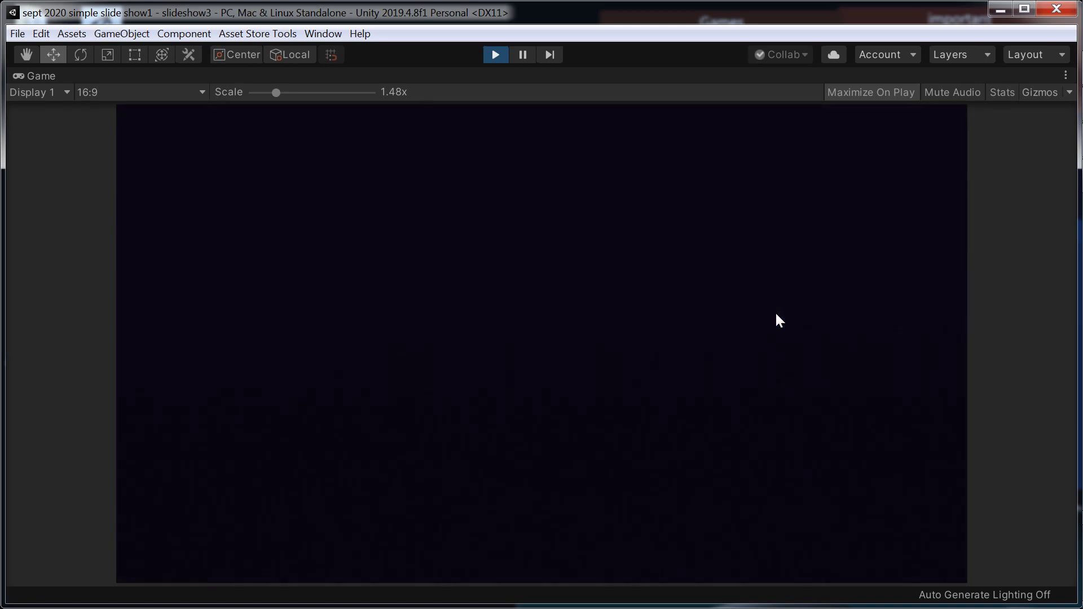
key("ctrl+p")
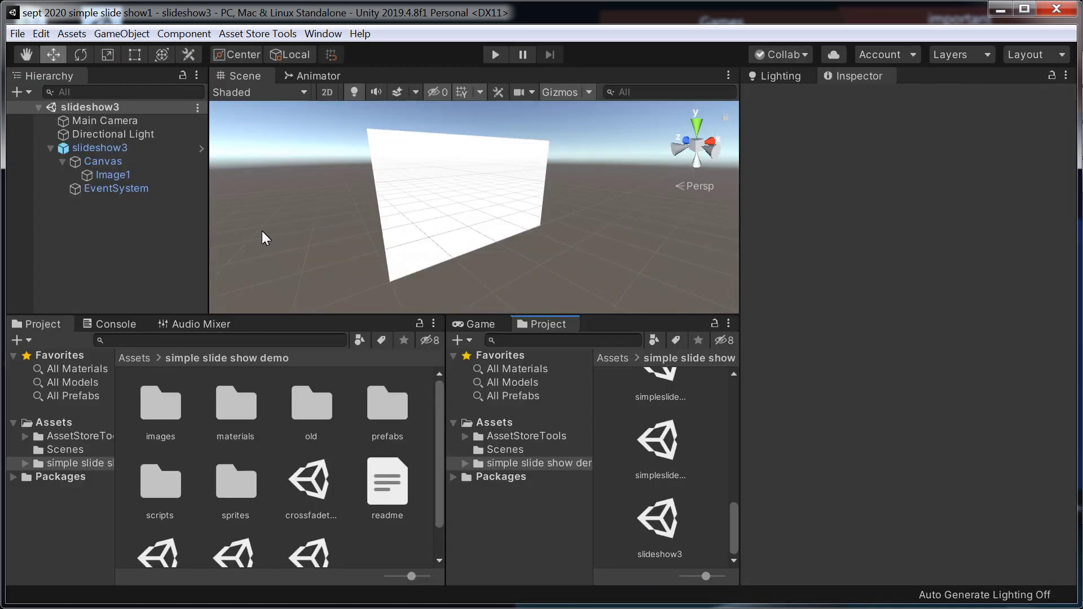
Step: Inspect the Canvas, Image1 and EventSystem objects in the Hierarchy
left_click(120, 162)
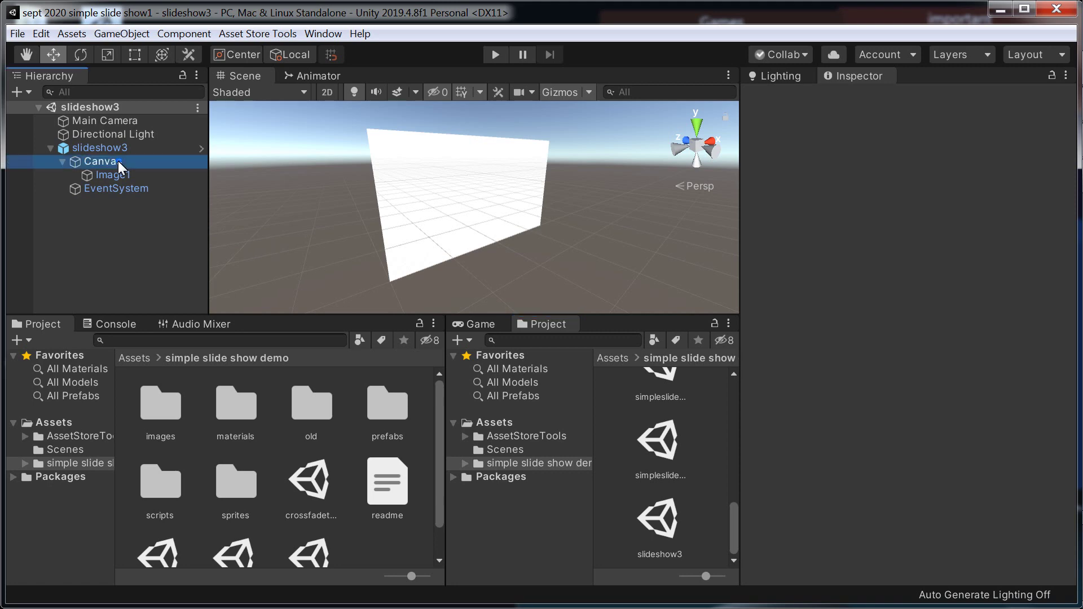
left_click(119, 175)
left_click(121, 189)
left_click(115, 165)
Step: Browse the Hierarchy's UI add-object menu without creating anything, then reselect Image1 and Canvas
right_click(93, 245)
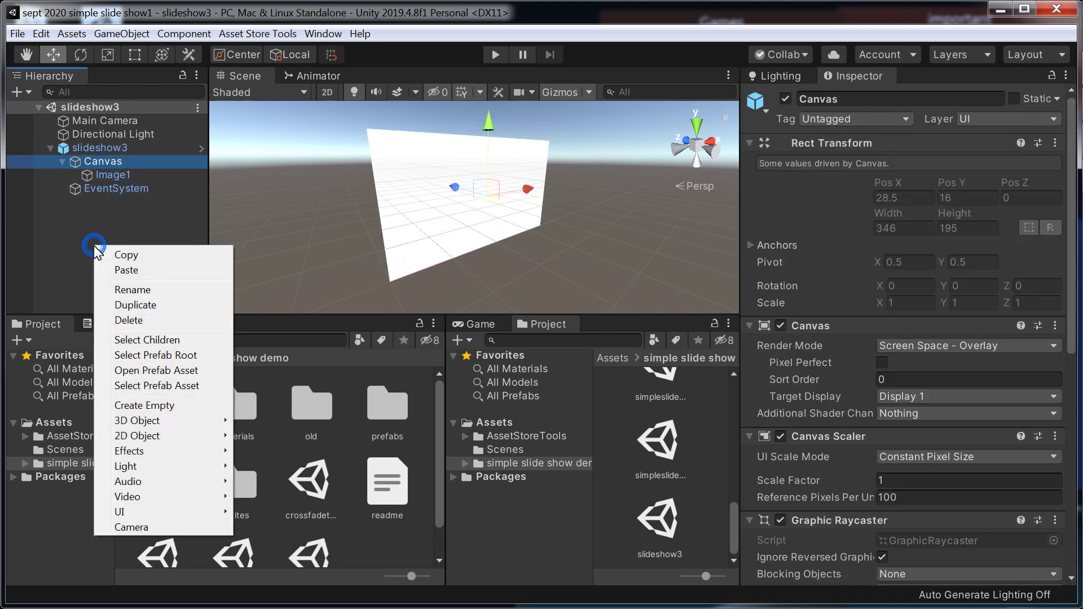
mouse_move(185, 516)
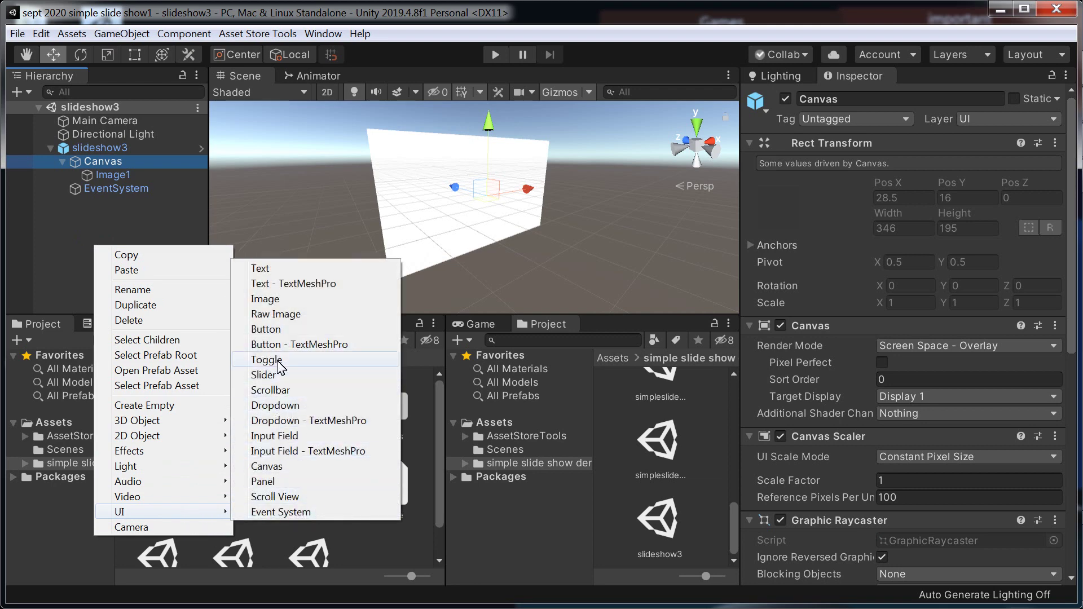
left_click(137, 215)
left_click(119, 178)
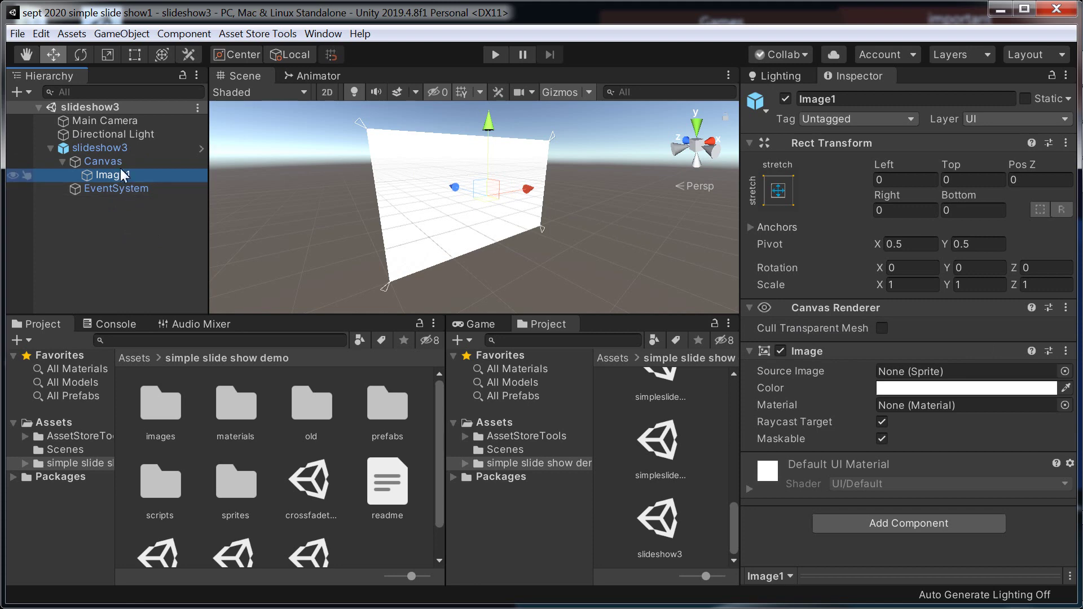
left_click(103, 161)
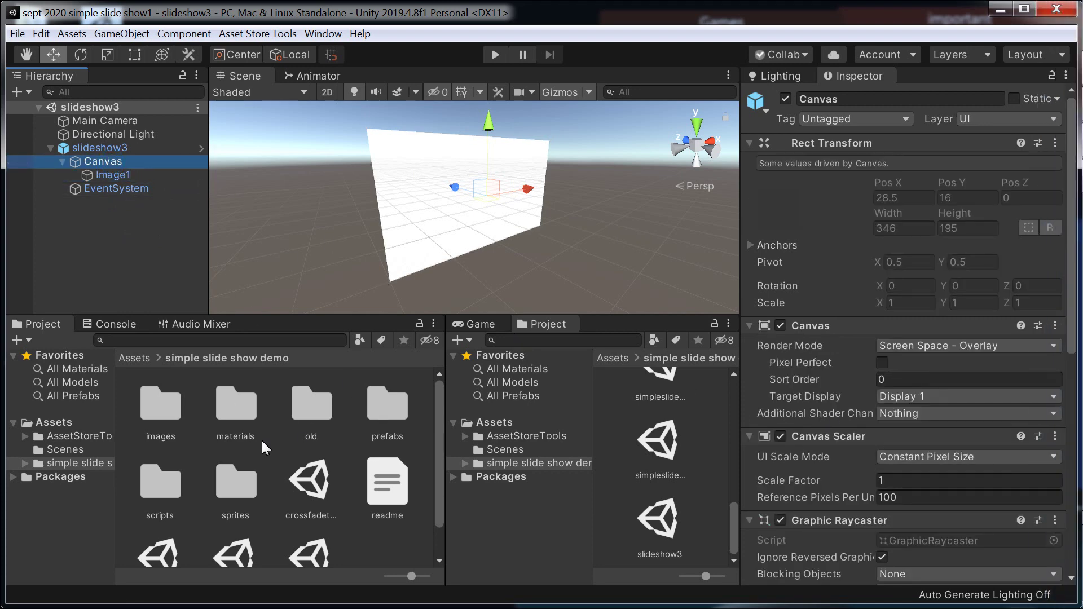
Step: Open the scripts folder and select the slideshow3 object, collapsing its children
scroll(338, 454, "down", 1)
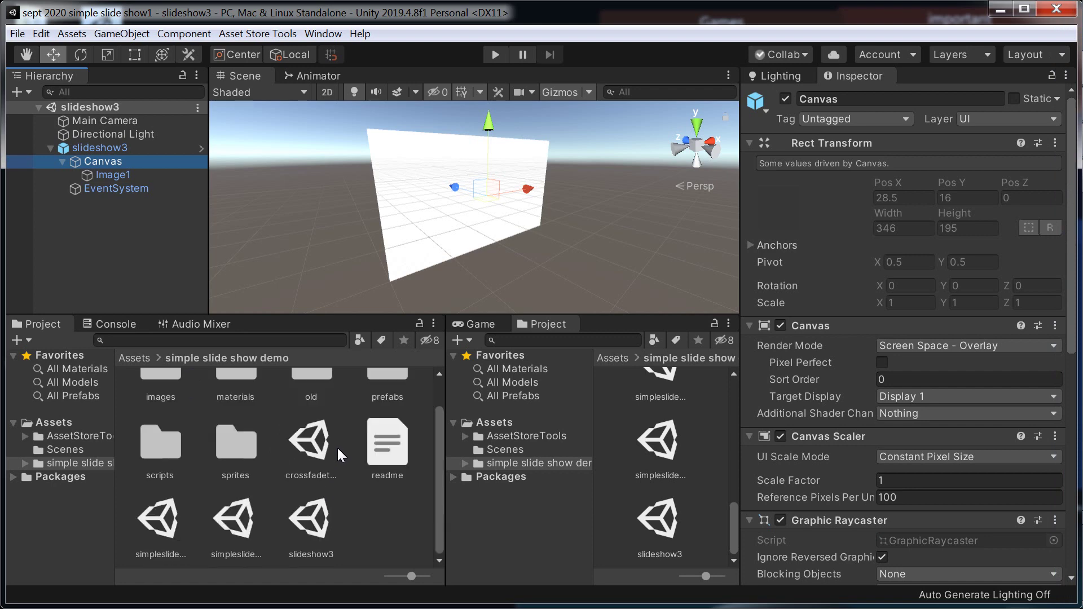
double_click(164, 448)
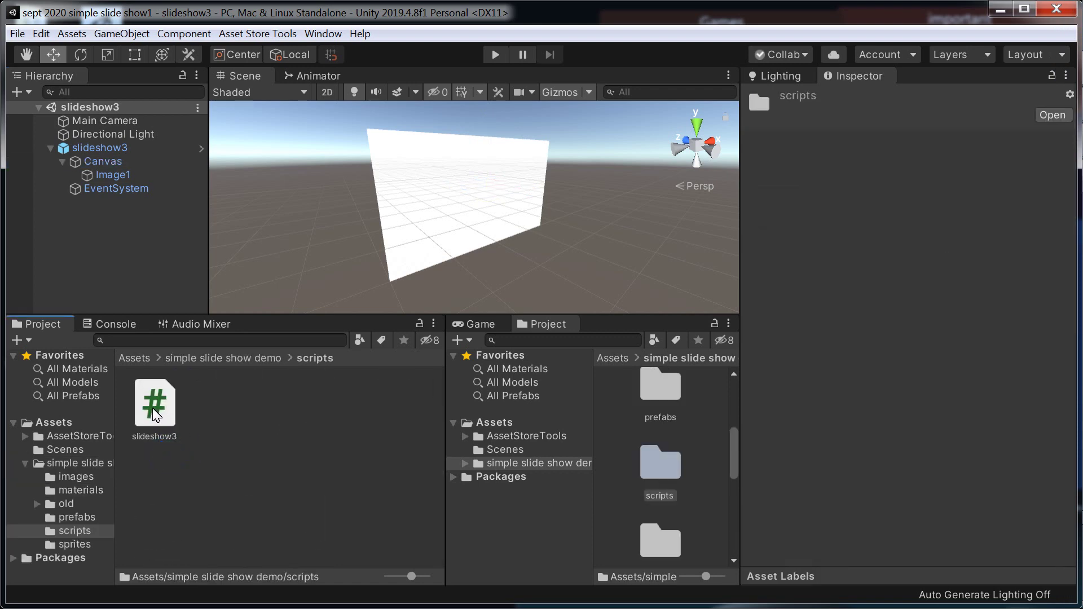
left_click(119, 164)
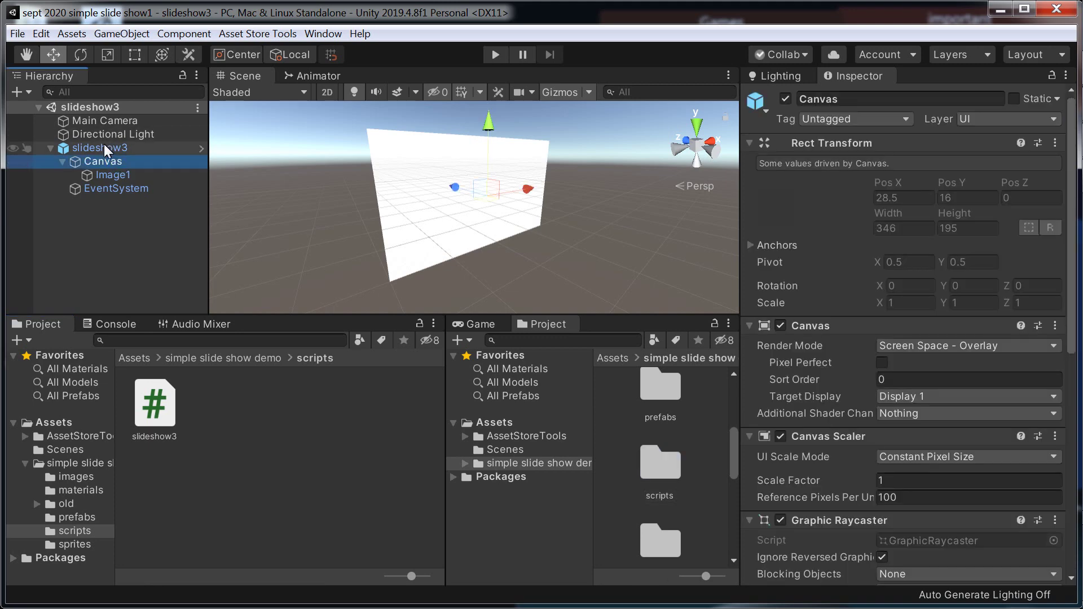
left_click(104, 147)
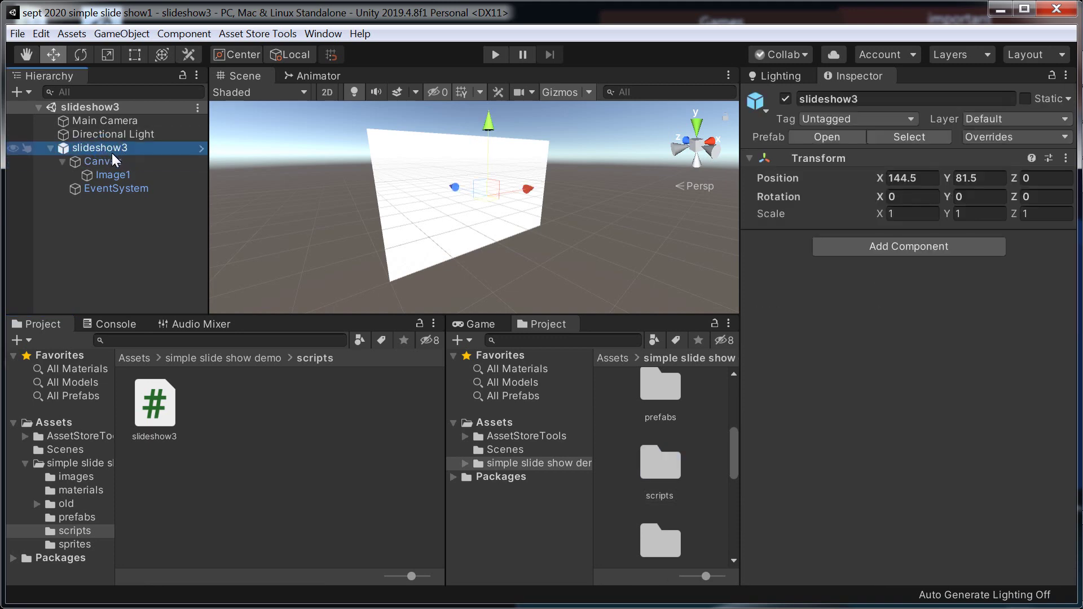
left_click(49, 148)
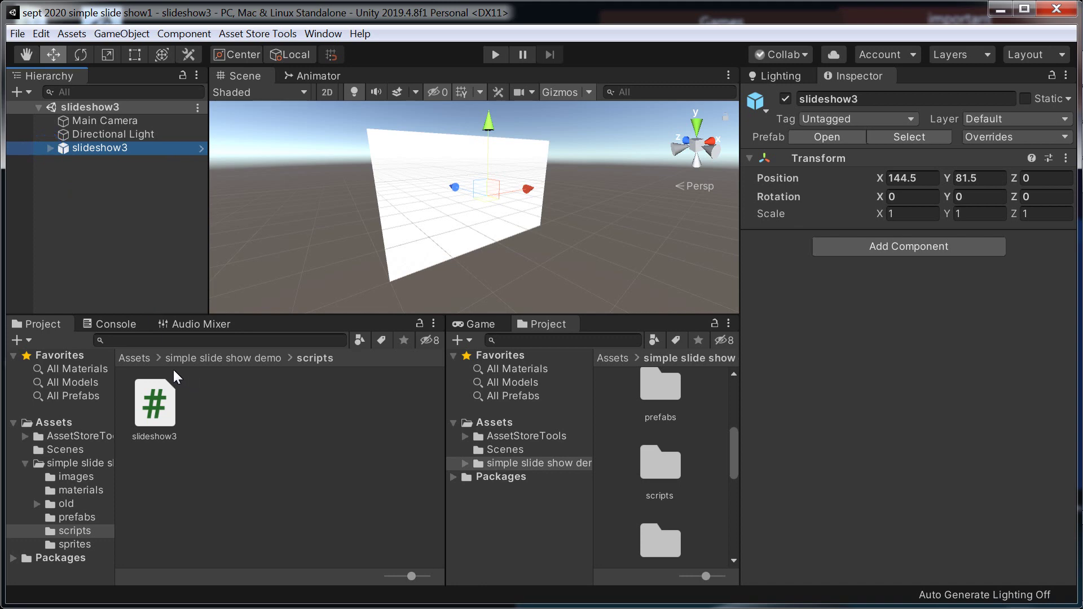
Step: Open the prefabs folder from the demo folder and reselect Canvas under the expanded slideshow3
left_click(212, 359)
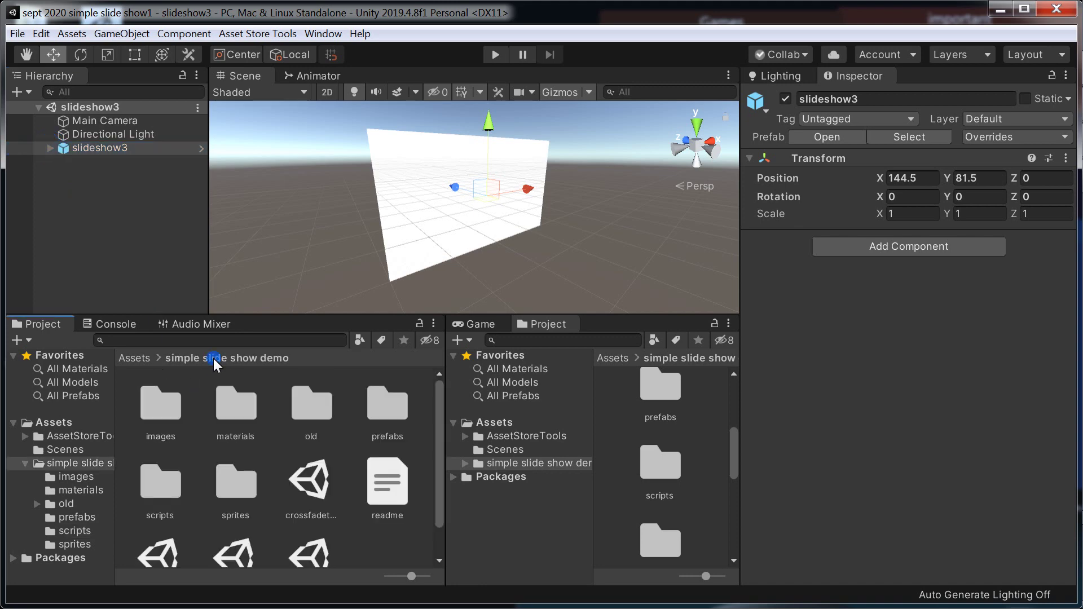
double_click(391, 421)
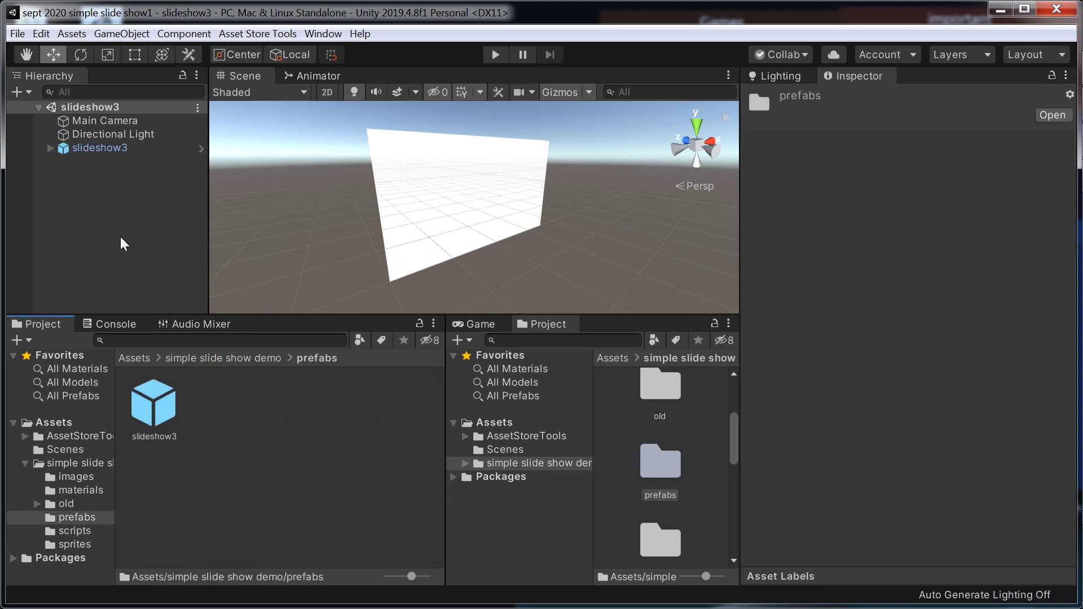
left_click(49, 148)
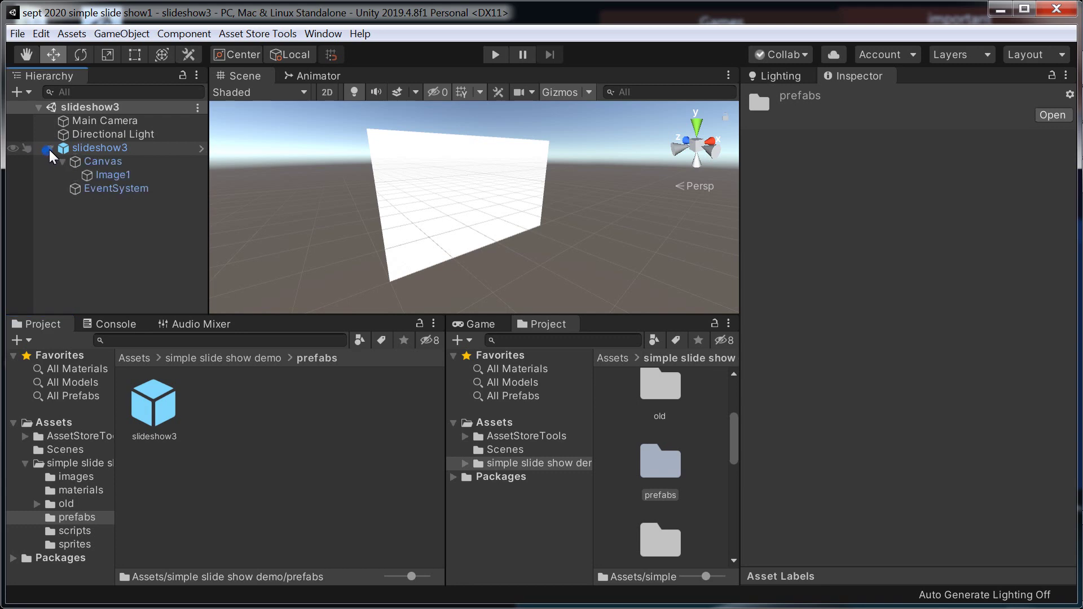
left_click(112, 147)
left_click(110, 161)
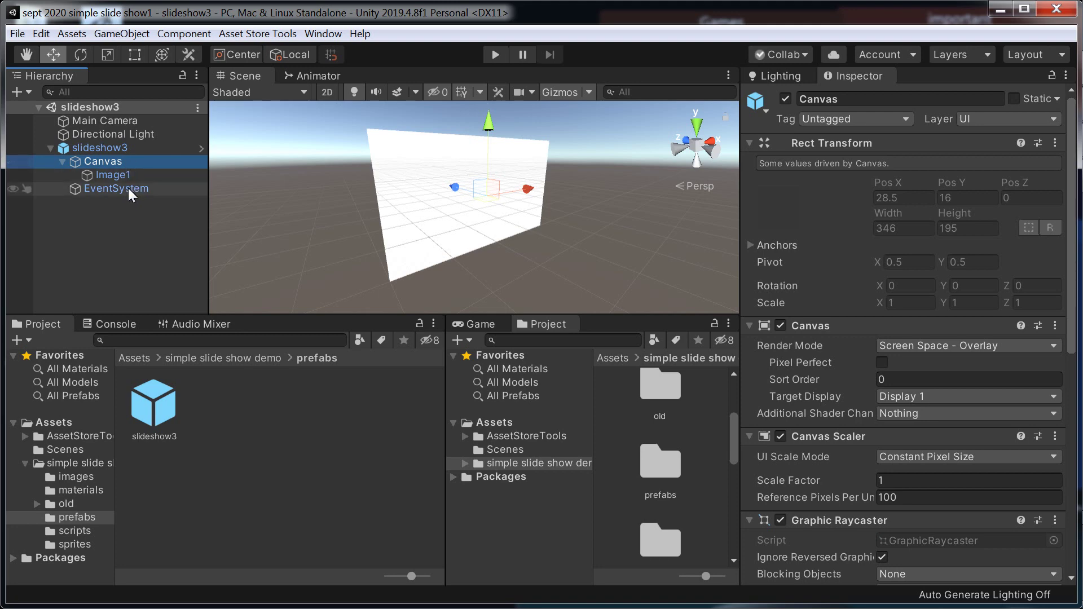
Step: Drag Image1 into the Canvas's Slideshow 3 Image 1 field, then return to the demo folder
left_click(127, 160)
scroll(871, 407, "down", 8)
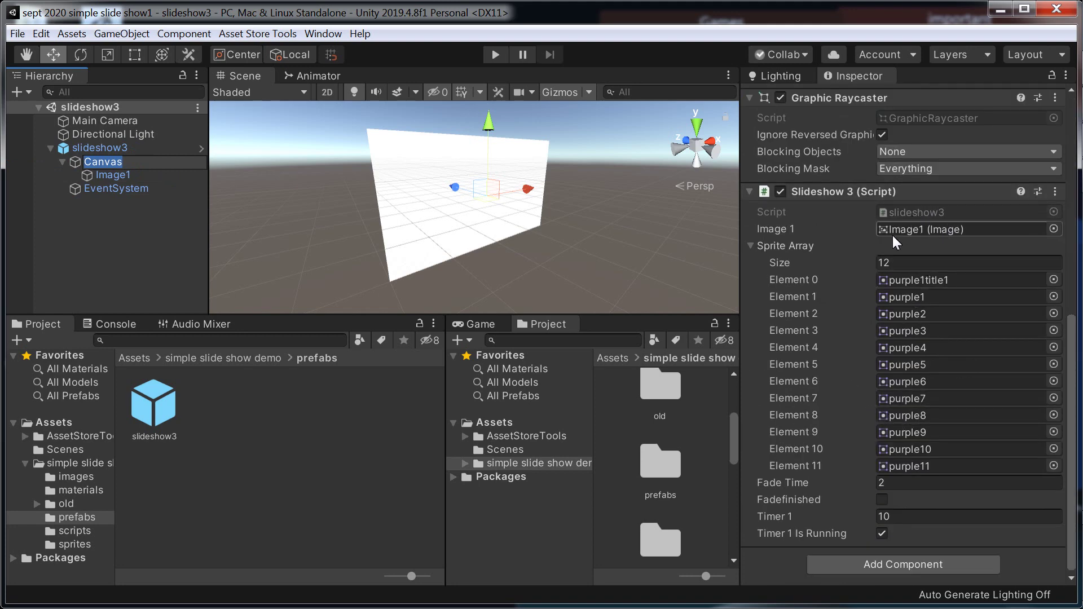
left_click(108, 176)
left_click_drag(108, 178, 922, 235)
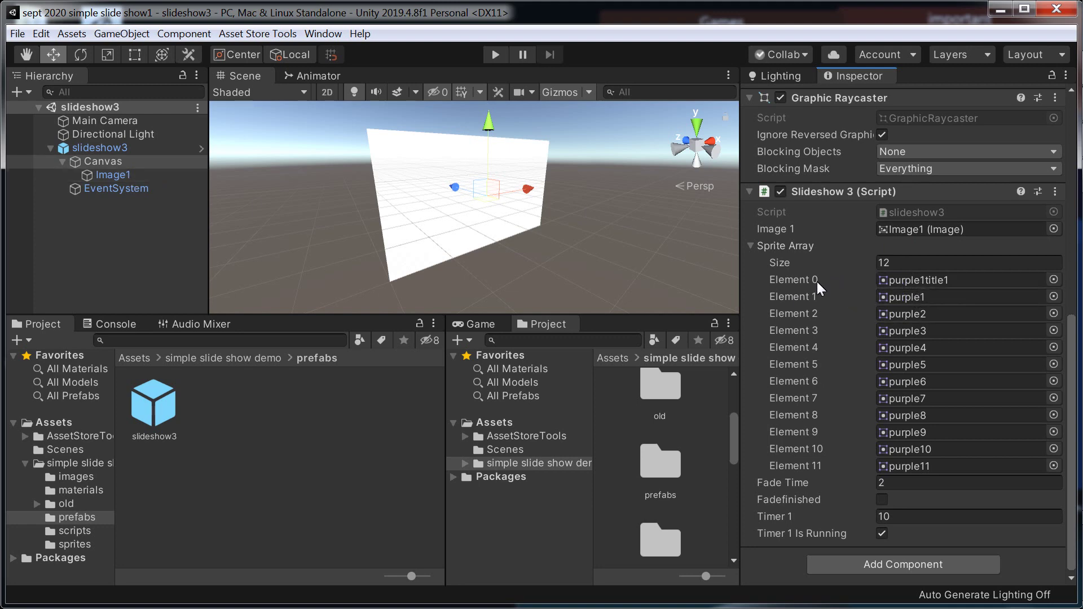
left_click(228, 361)
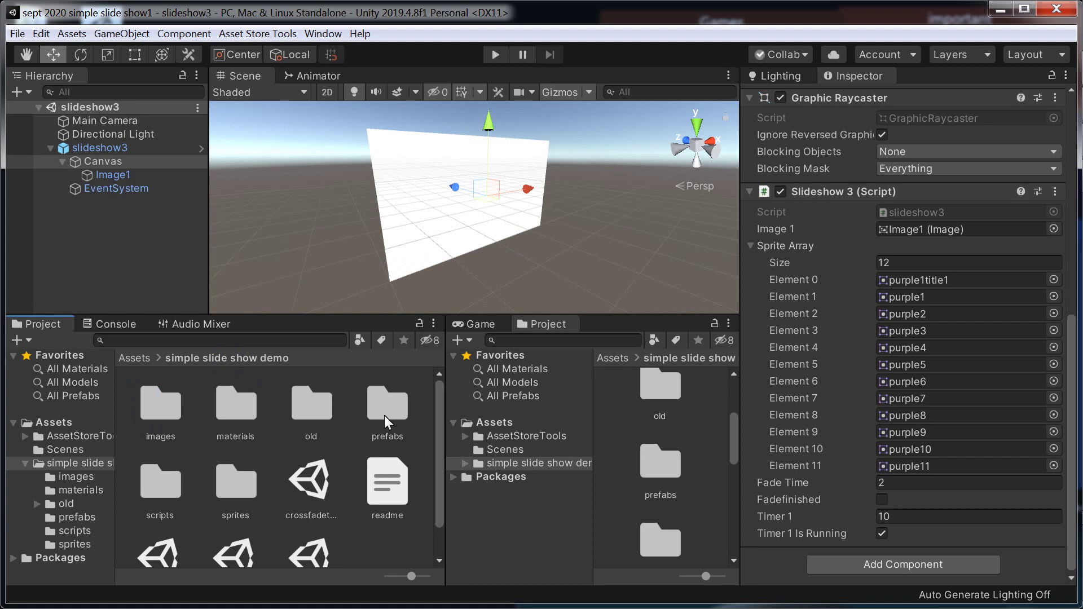
Step: Browse the images folder, then open the sprites folder and view purple1's import settings
left_click(235, 484)
left_click(167, 422)
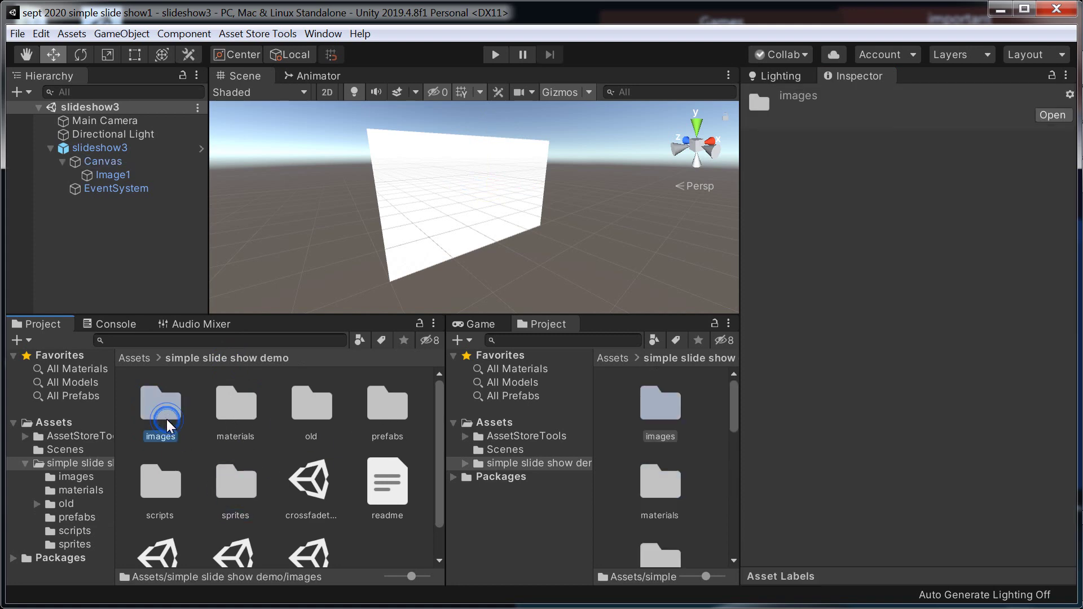
double_click(167, 422)
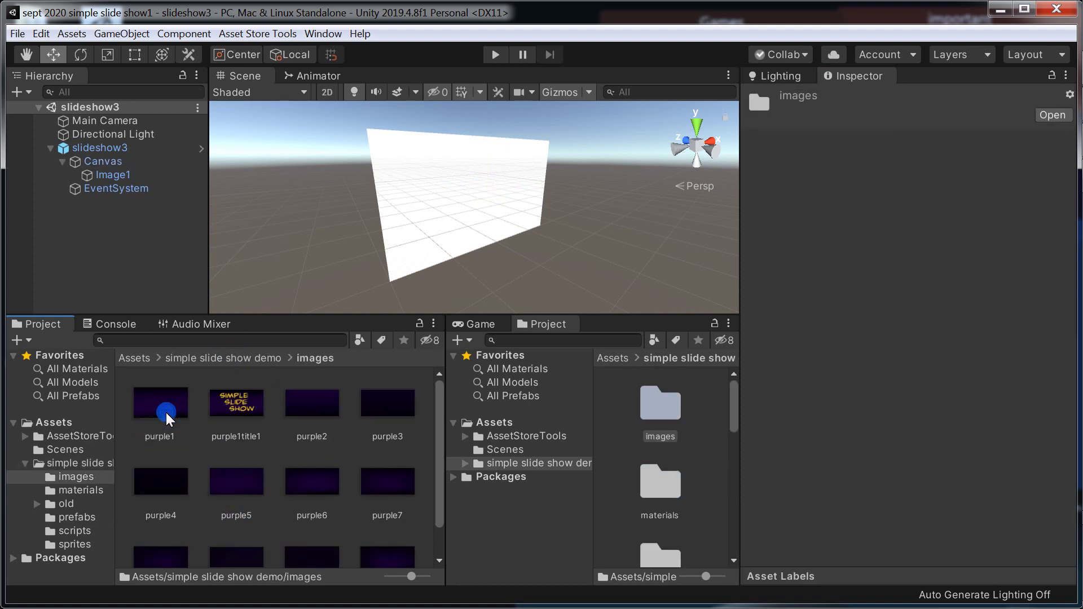
left_click(236, 361)
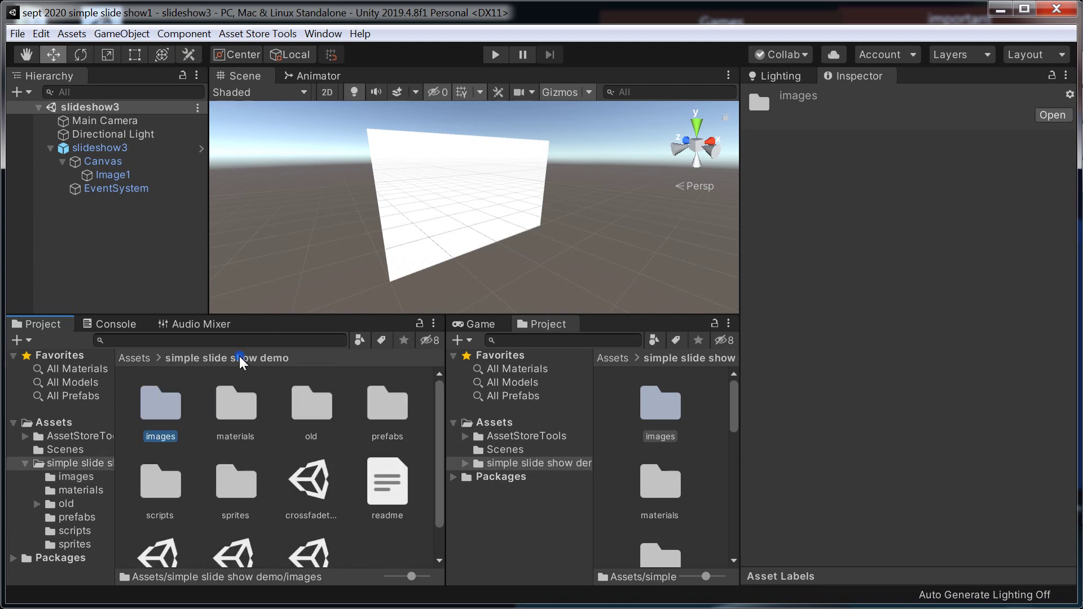
double_click(238, 486)
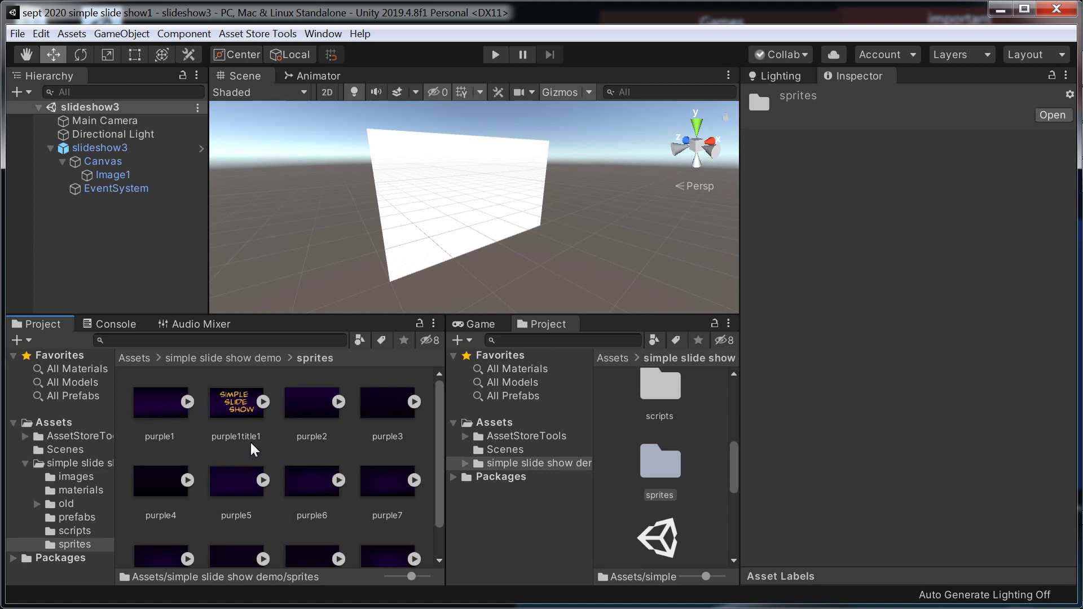
left_click(171, 413)
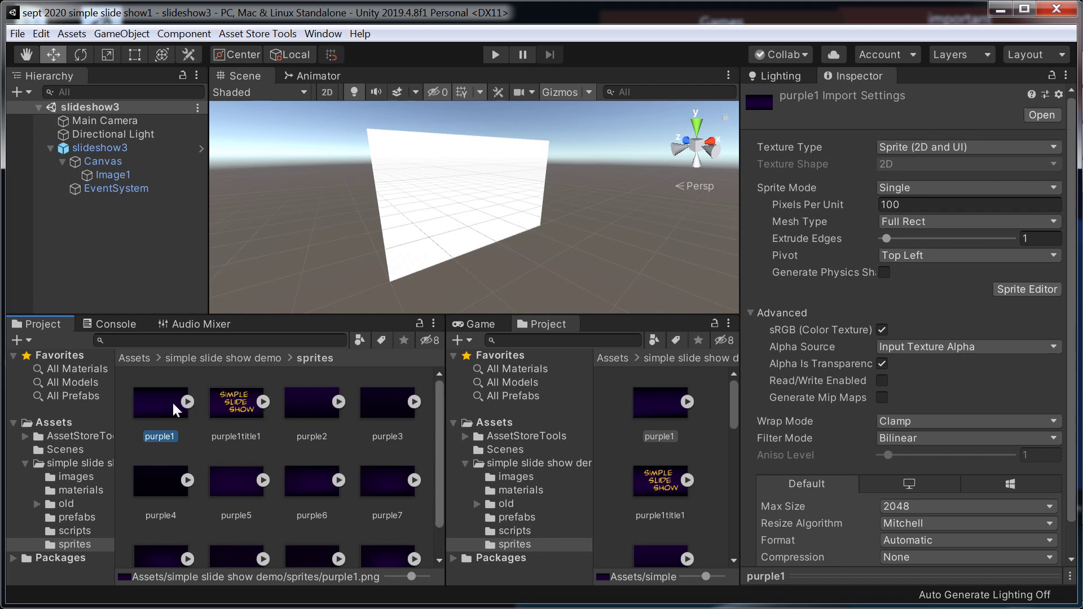
Step: Reveal the sprites folder in Windows Explorer, list its PNG files, then minimise Explorer
left_click(275, 439)
right_click(275, 439)
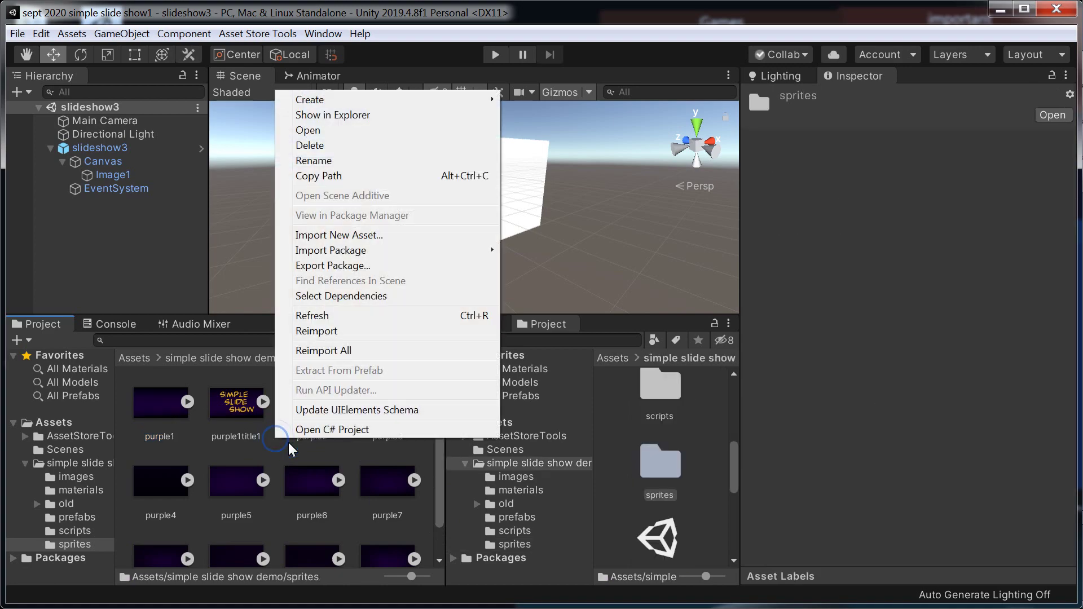
left_click(352, 115)
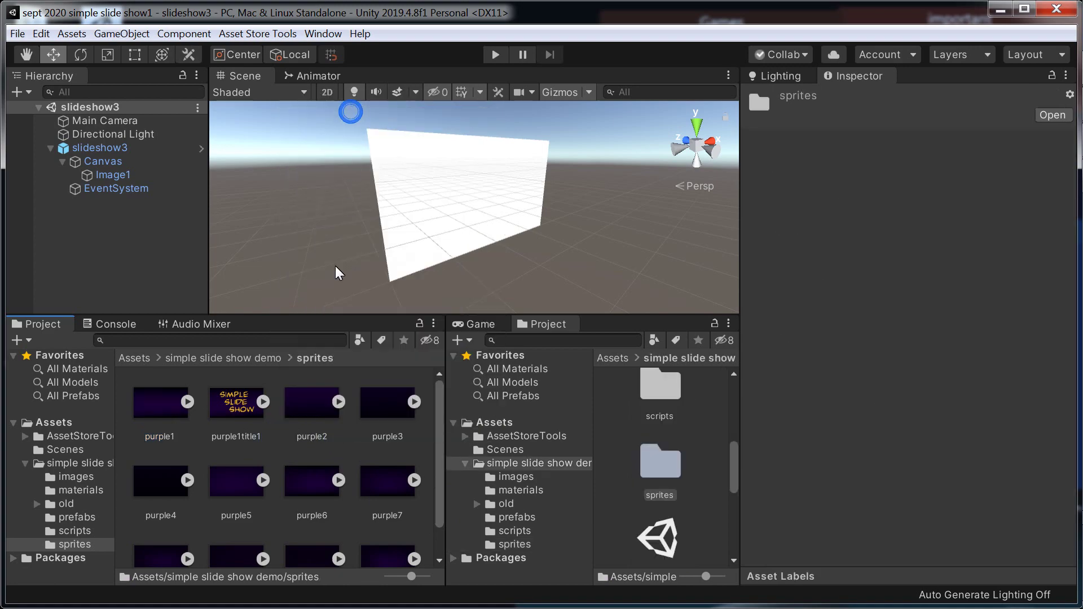
double_click(248, 201)
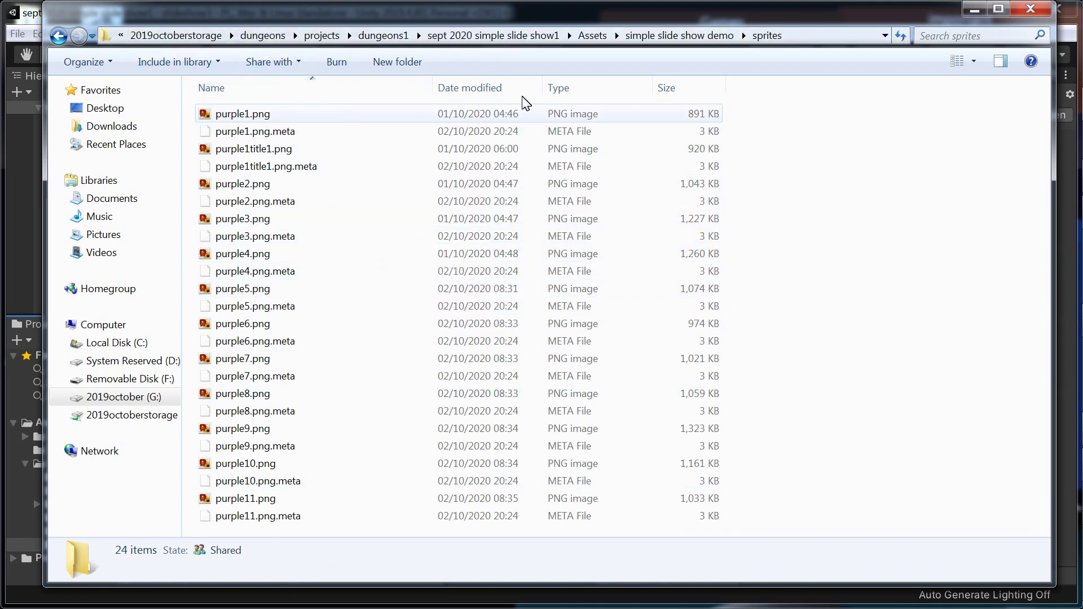
left_click(974, 9)
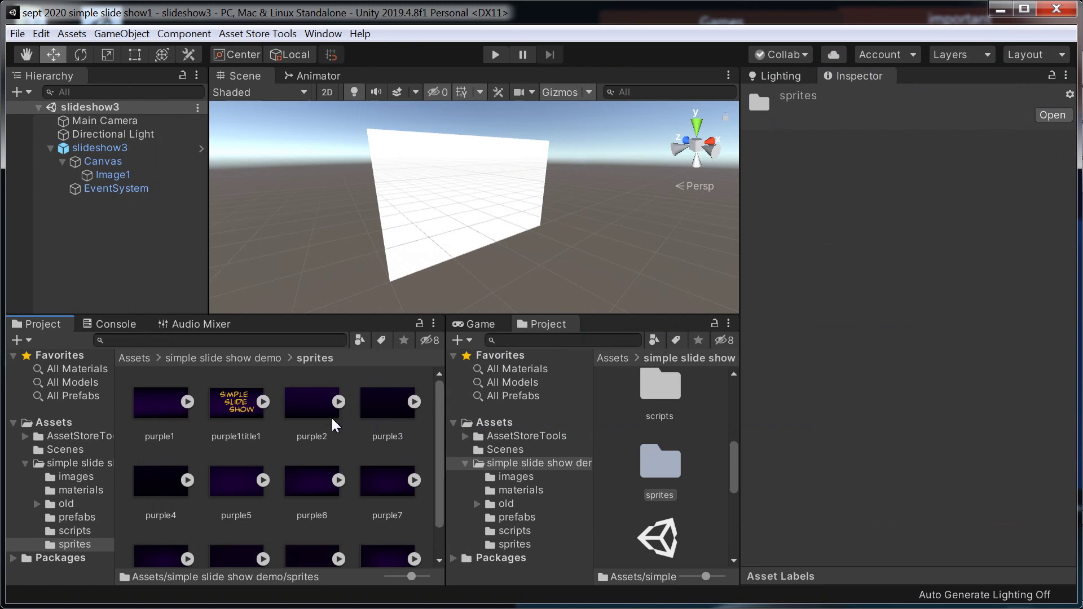
Step: Check purple1, then review Slideshow 3's 12-sprite array, Fade Time 2 and Timer 1 10 on Canvas
left_click(166, 405)
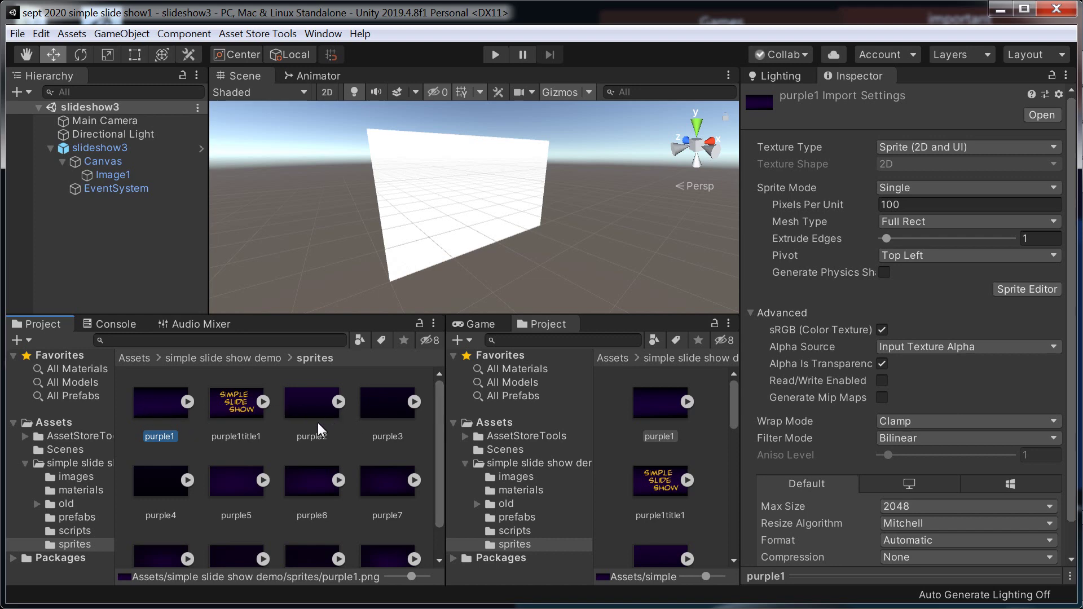
left_click(103, 162)
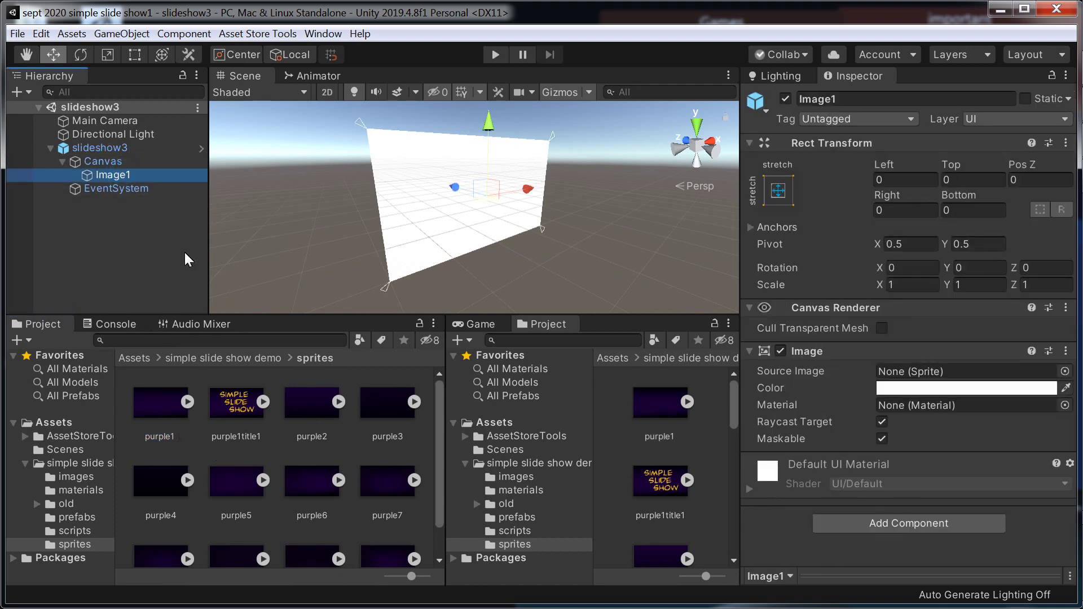
left_click(102, 161)
scroll(1028, 470, "down", 10)
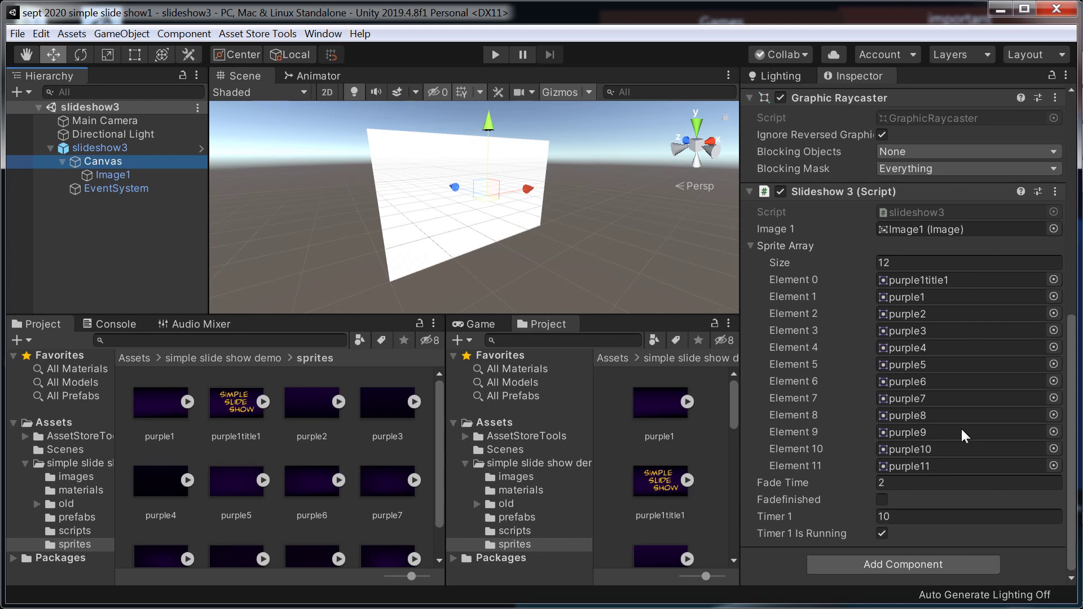
Step: Open slideshow3.cs in Notepad++ and read through its field declarations, including timer1IsRunning
double_click(912, 213)
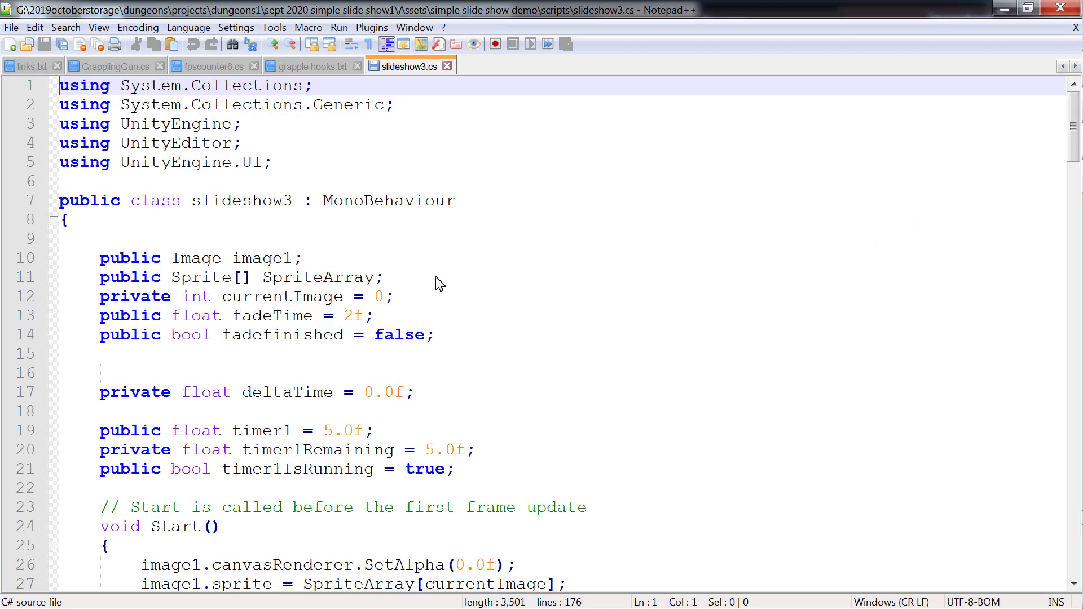
scroll(440, 284, "down", 1)
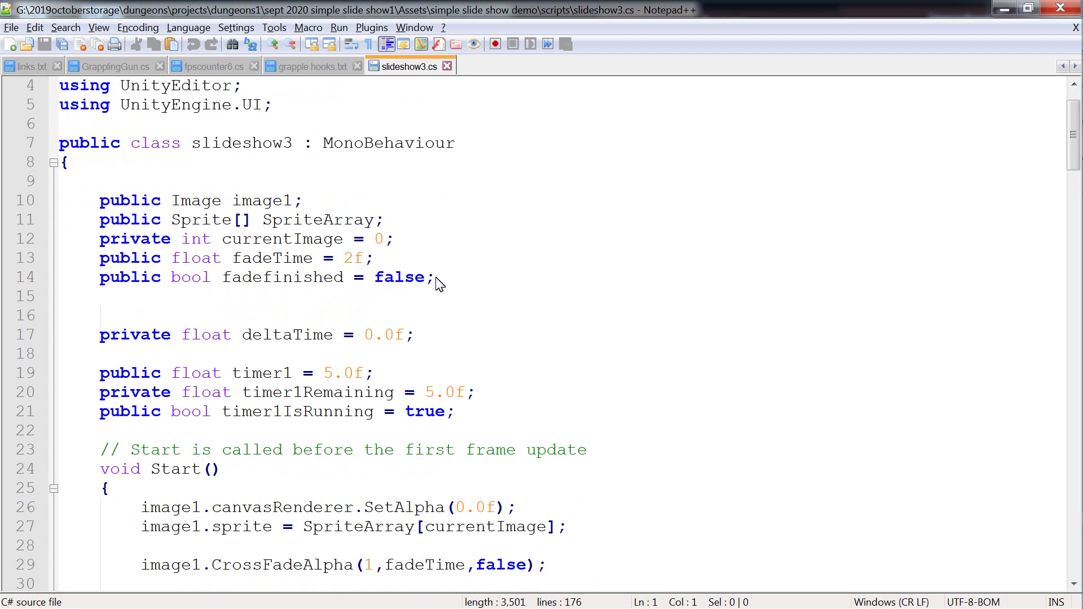
left_click(100, 414)
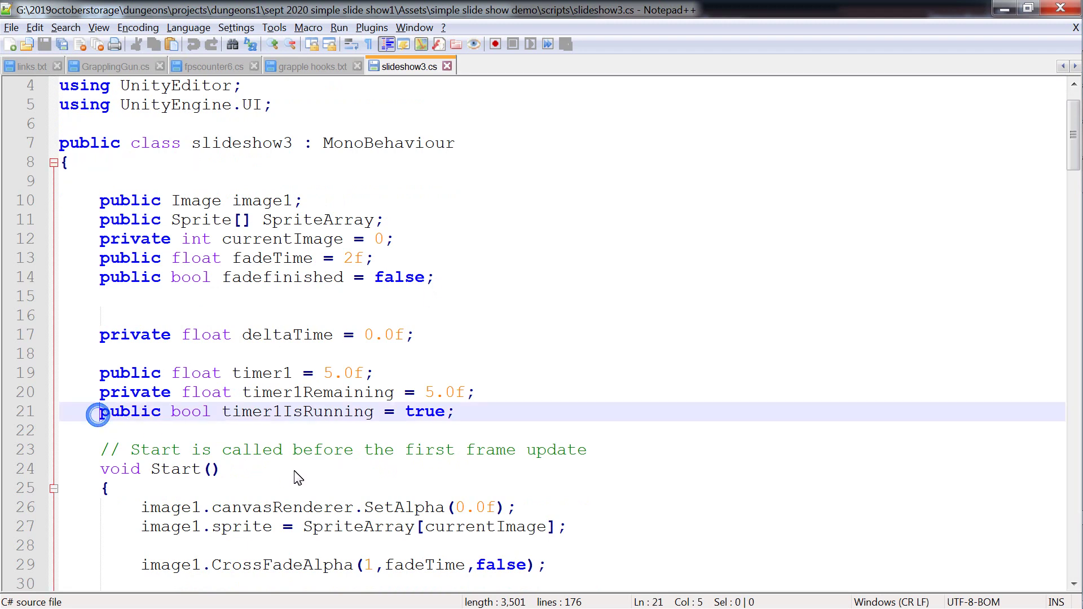
scroll(341, 416, "down", 2)
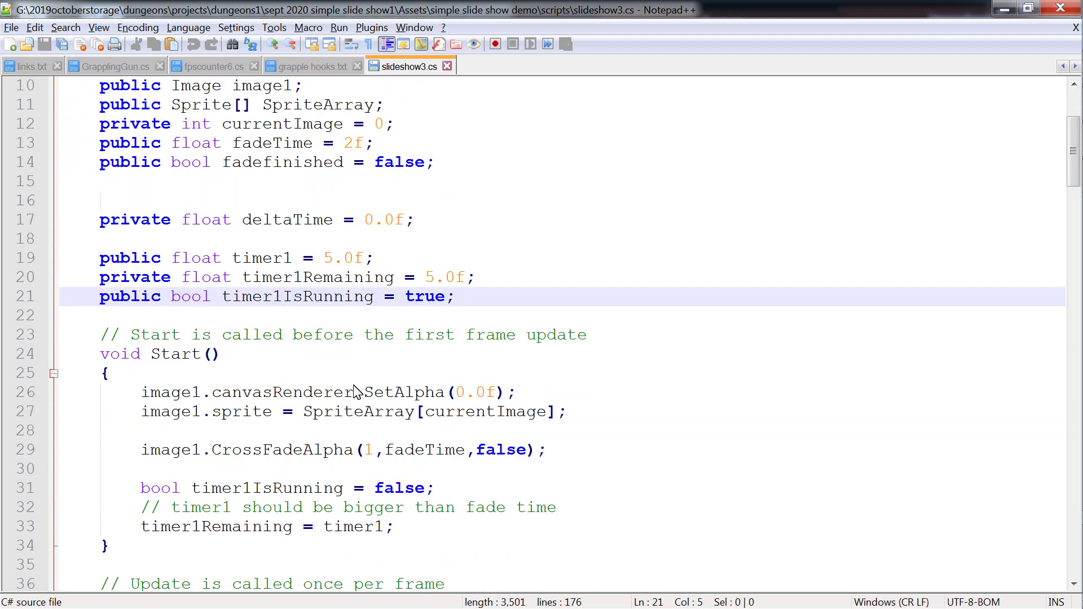
scroll(350, 395, "down", 2)
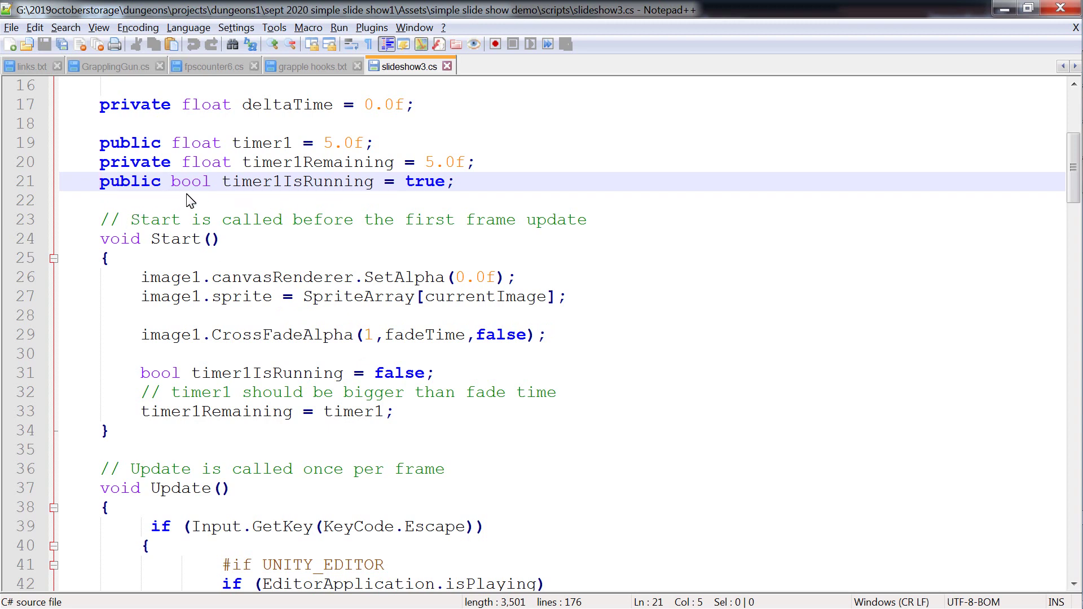
scroll(297, 265, "down", 1)
scroll(299, 268, "down", 2)
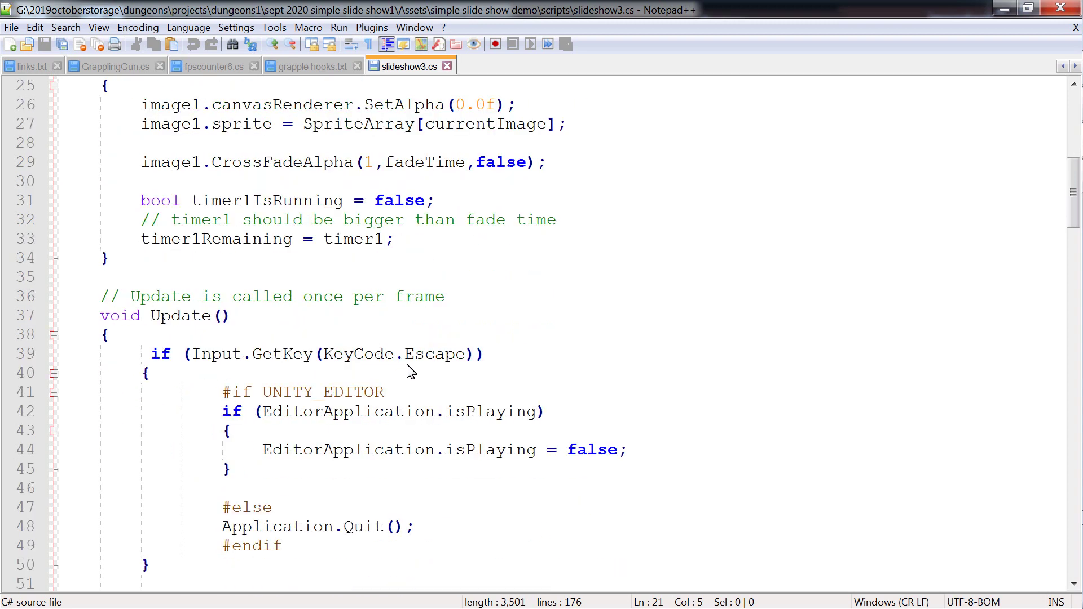
scroll(411, 372, "up", 2)
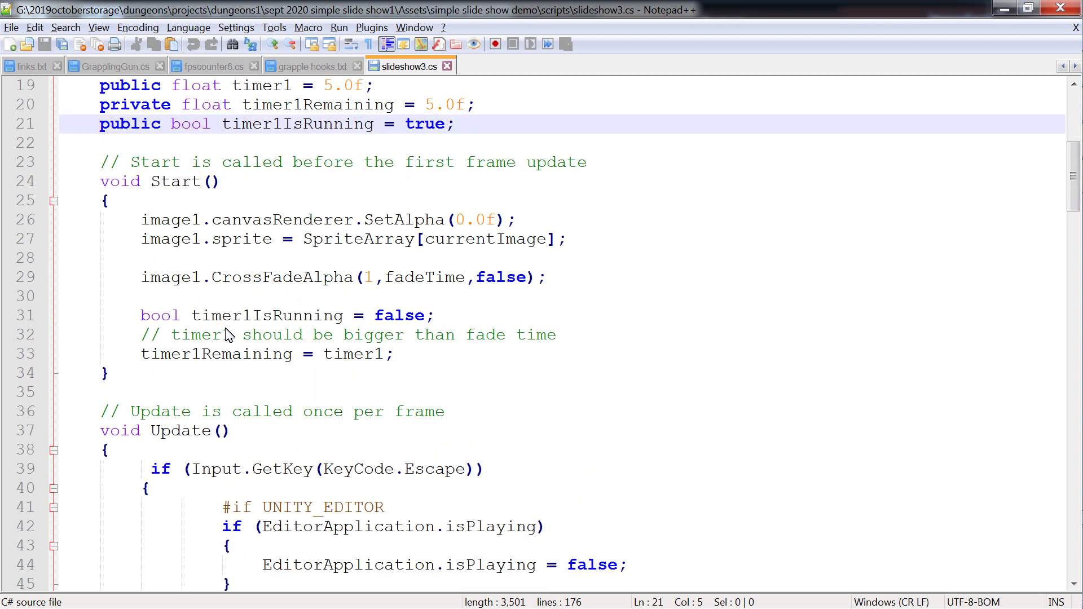
Step: Highlight the CrossFadeAlpha and SetAlpha lines in Start, then minimise Notepad++
left_click_drag(138, 279, 622, 282)
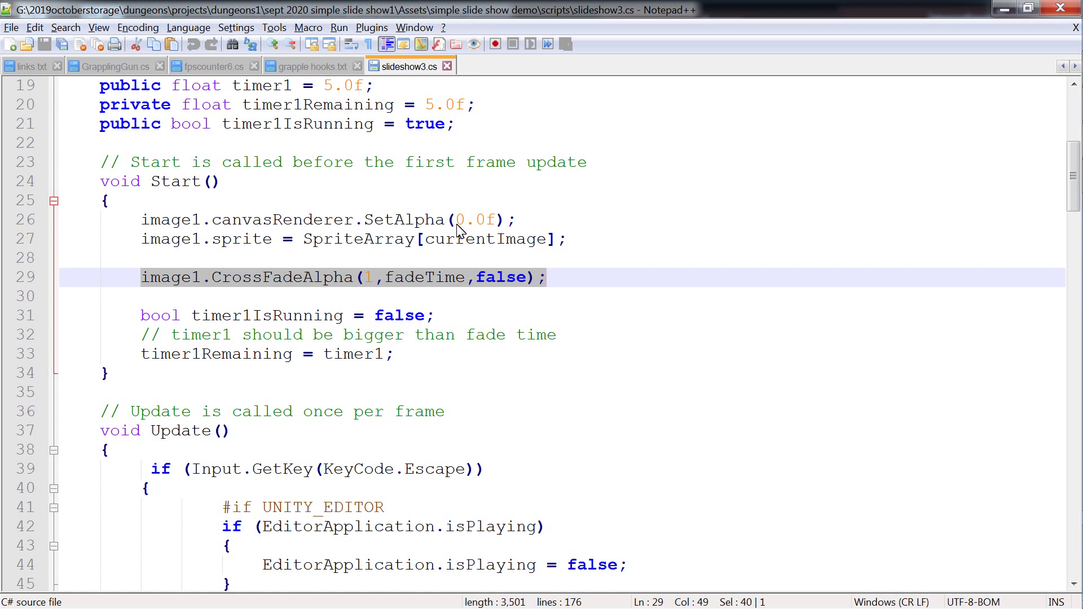
left_click_drag(142, 222, 570, 223)
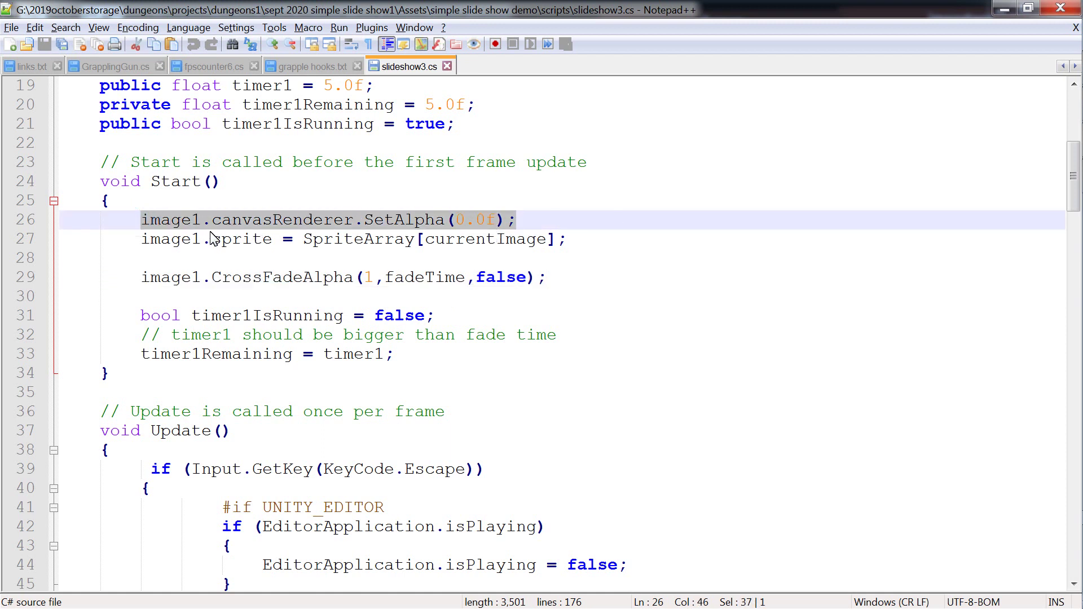
scroll(248, 177, "up", 2)
scroll(181, 164, "up", 4)
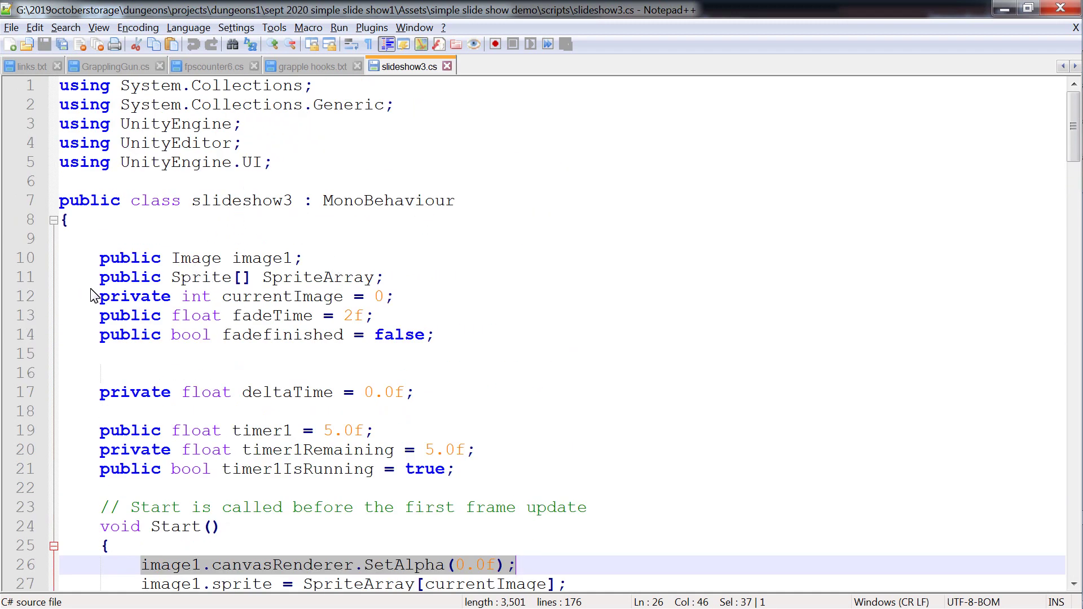
scroll(316, 296, "down", 2)
scroll(309, 314, "down", 3)
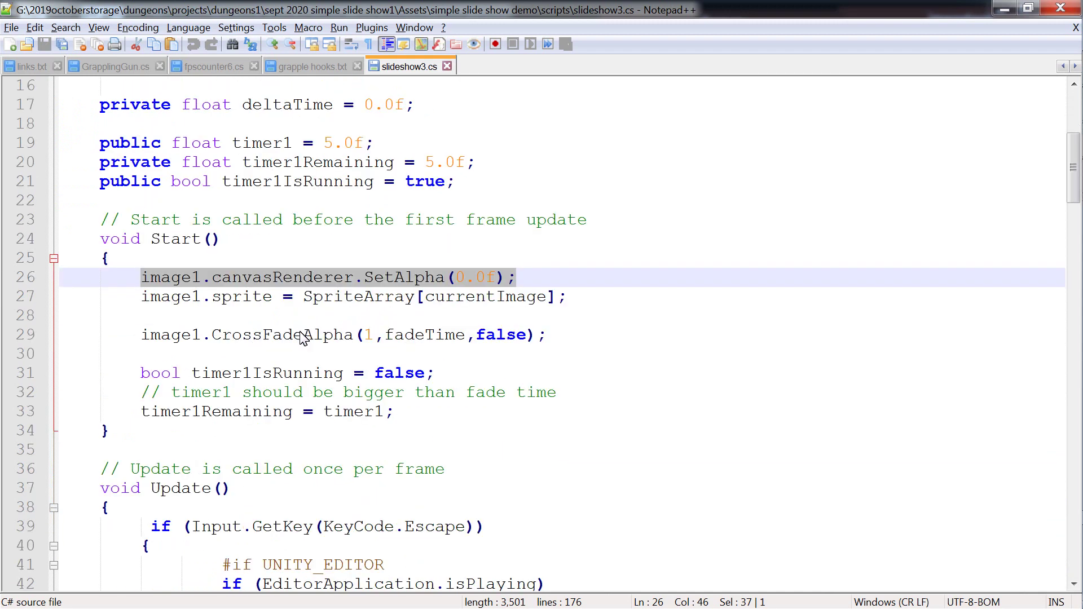
left_click(257, 318)
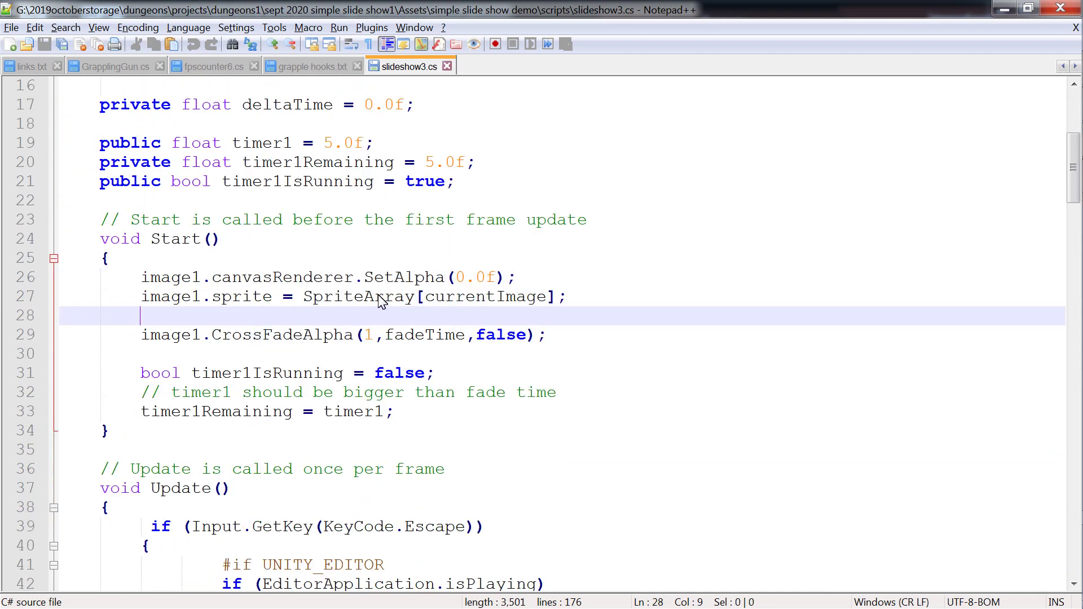
scroll(315, 318, "up", 2)
scroll(335, 320, "down", 1)
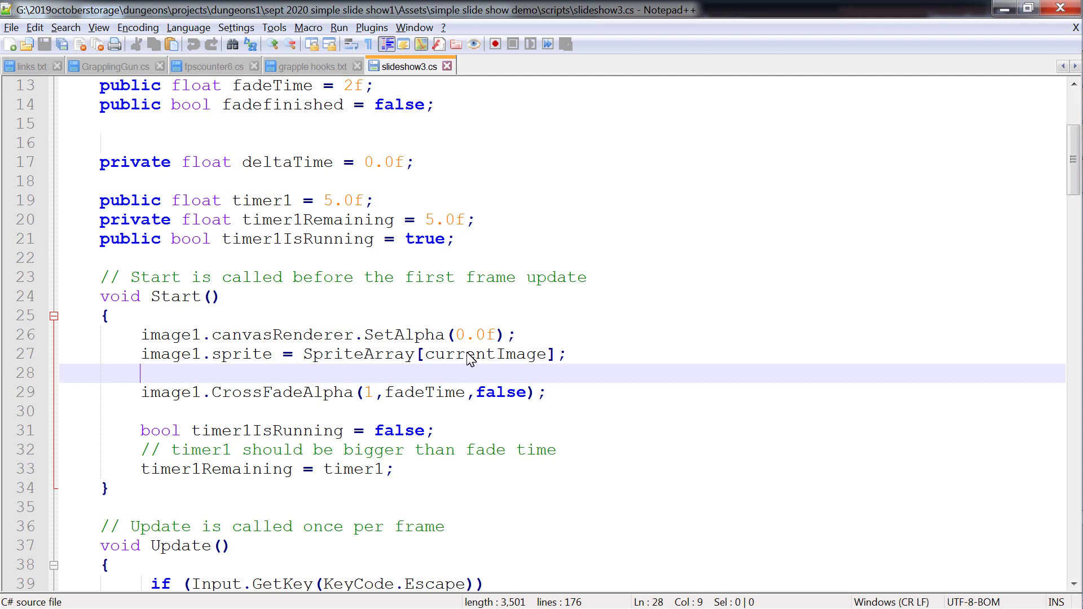
scroll(471, 359, "down", 1)
scroll(476, 262, "up", 3)
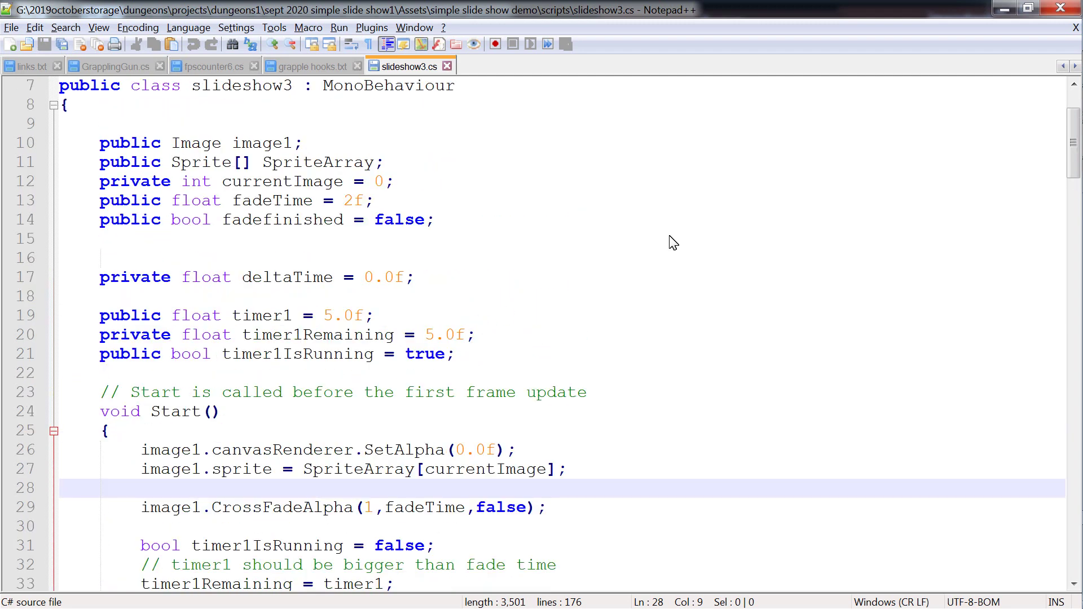
left_click(1004, 11)
scroll(897, 367, "up", 10)
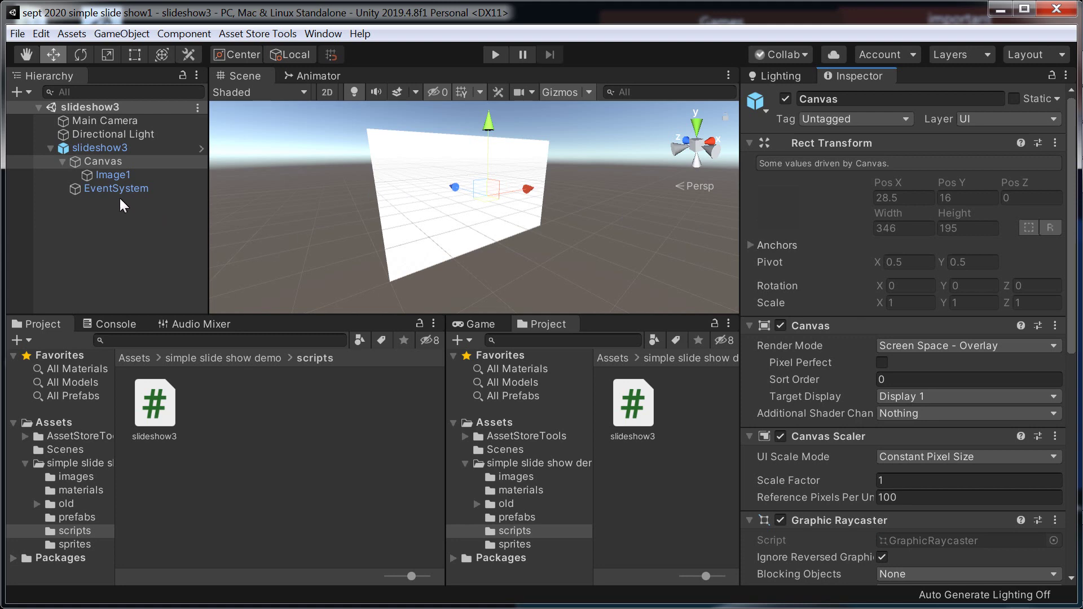
left_click(106, 120)
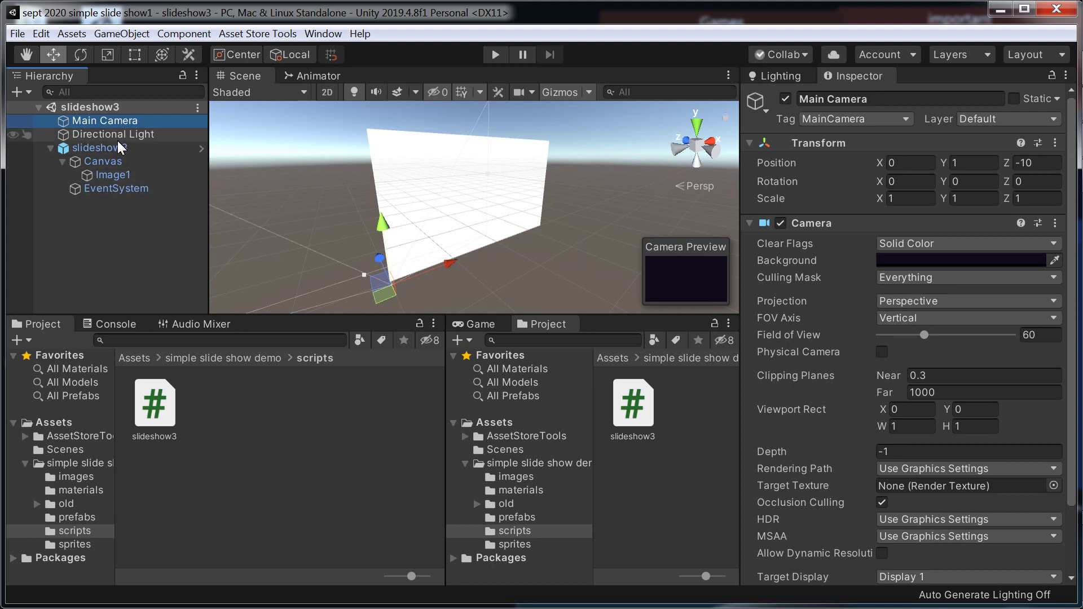
left_click(103, 162)
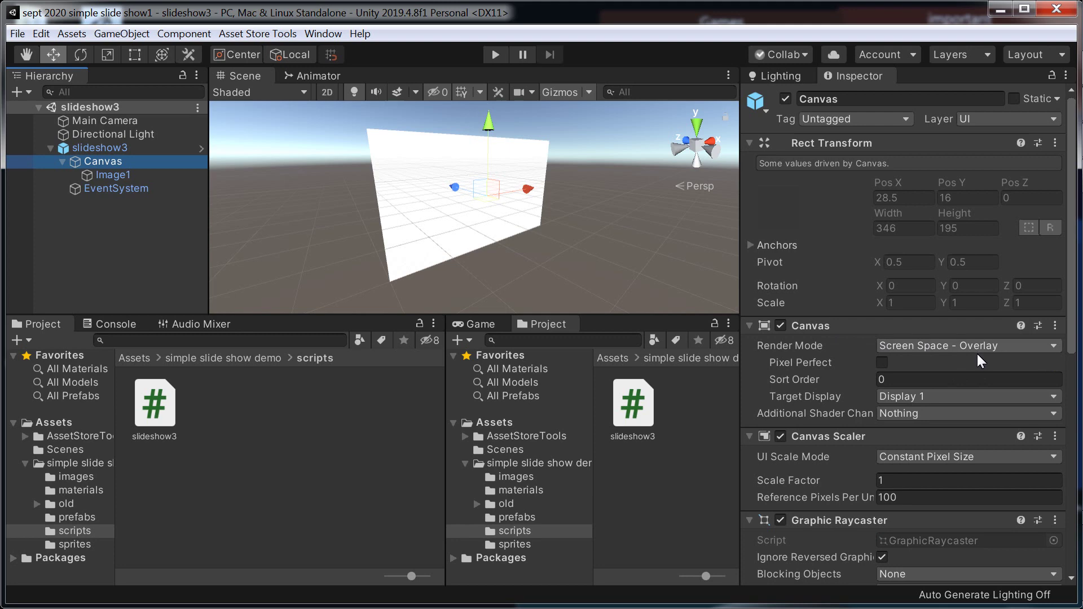
scroll(978, 360, "down", 3)
scroll(978, 360, "down", 5)
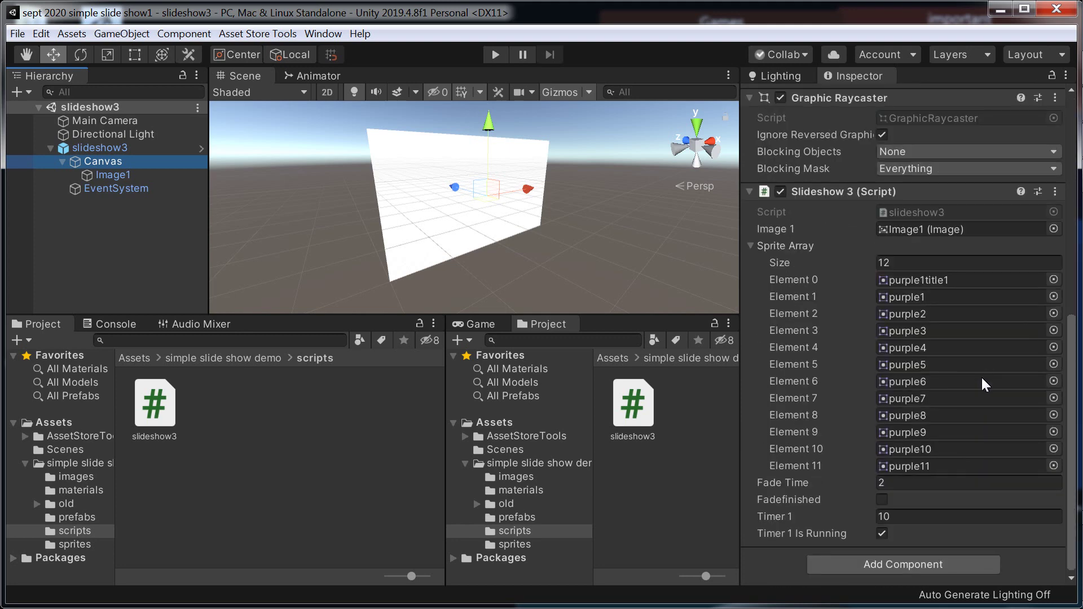
Step: Check Image1's anchor presets without changes, then review the Canvas settings
scroll(981, 377, "up", 10)
left_click(127, 176)
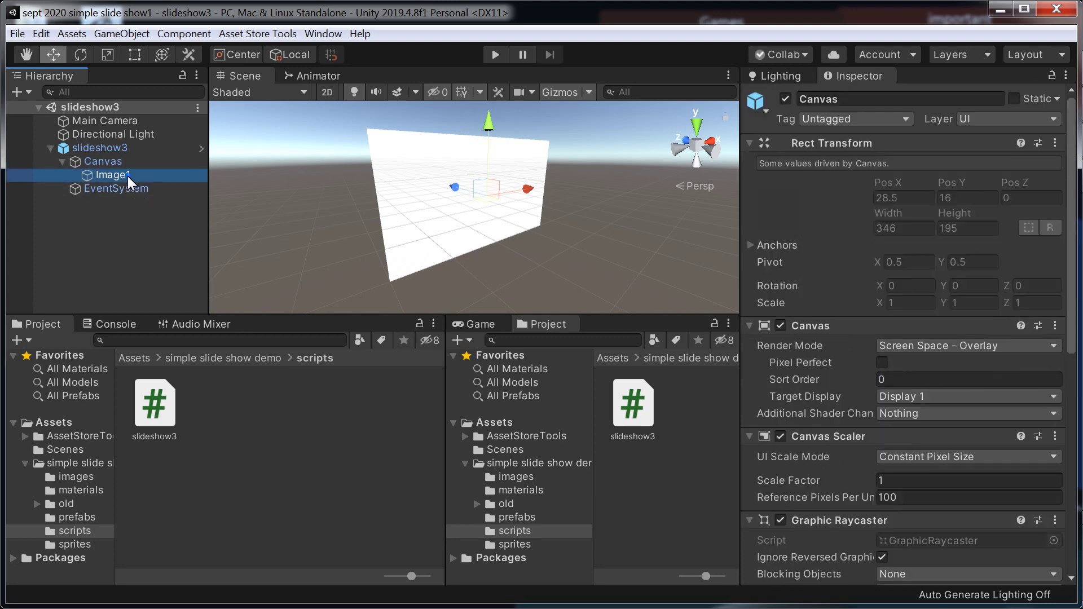
left_click(778, 191)
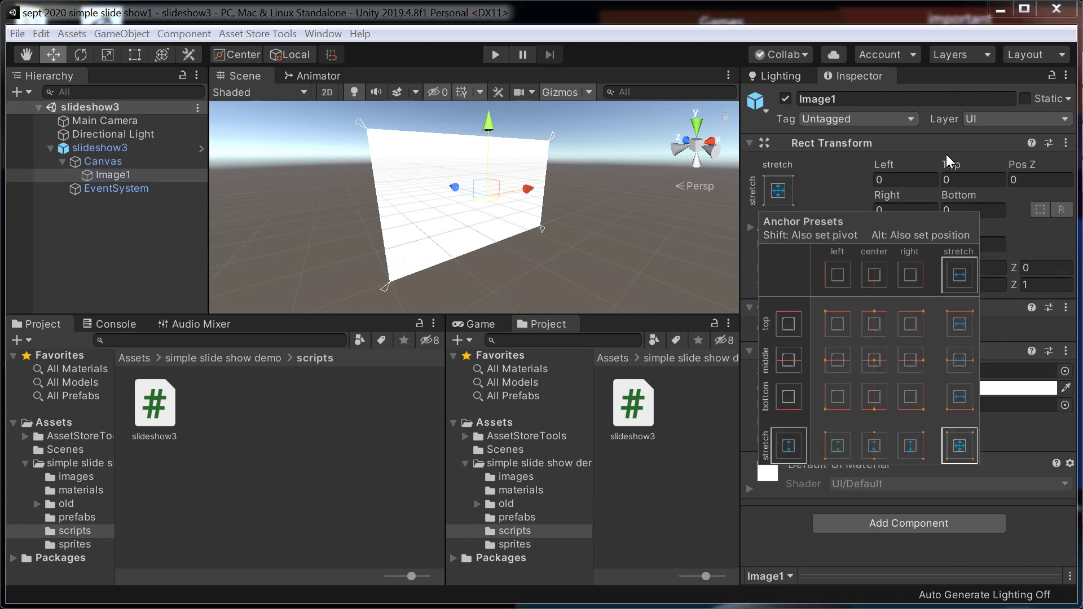
left_click(790, 190)
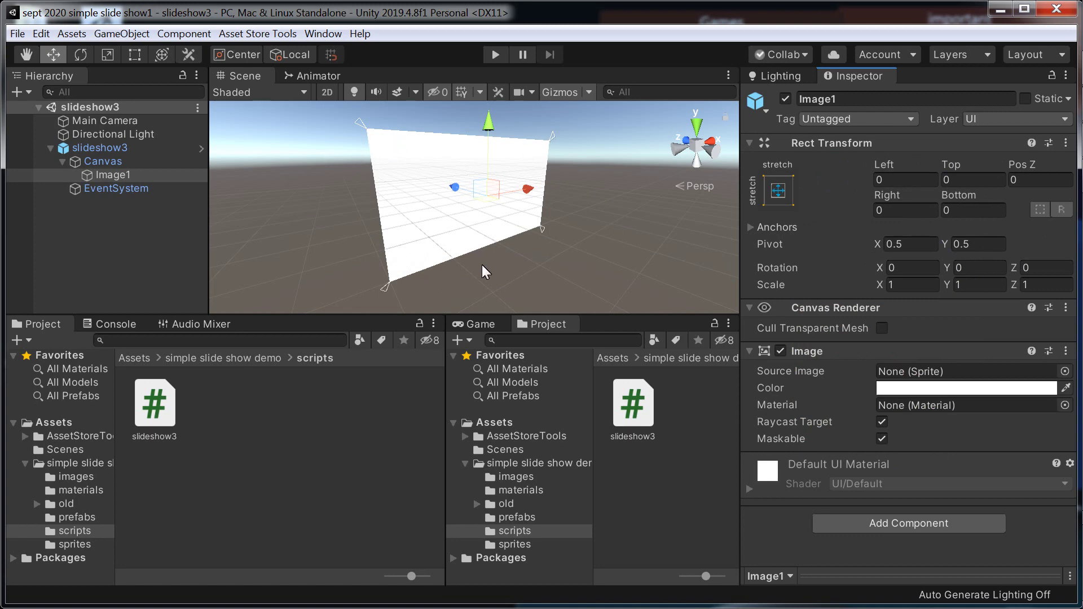
left_click(124, 161)
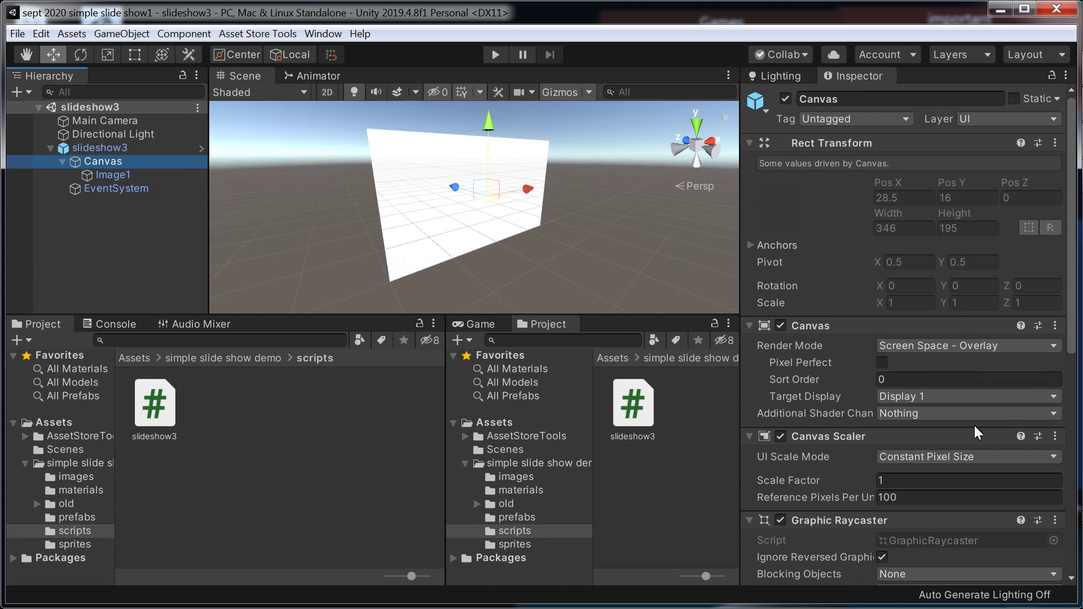
scroll(984, 412, "down", 3)
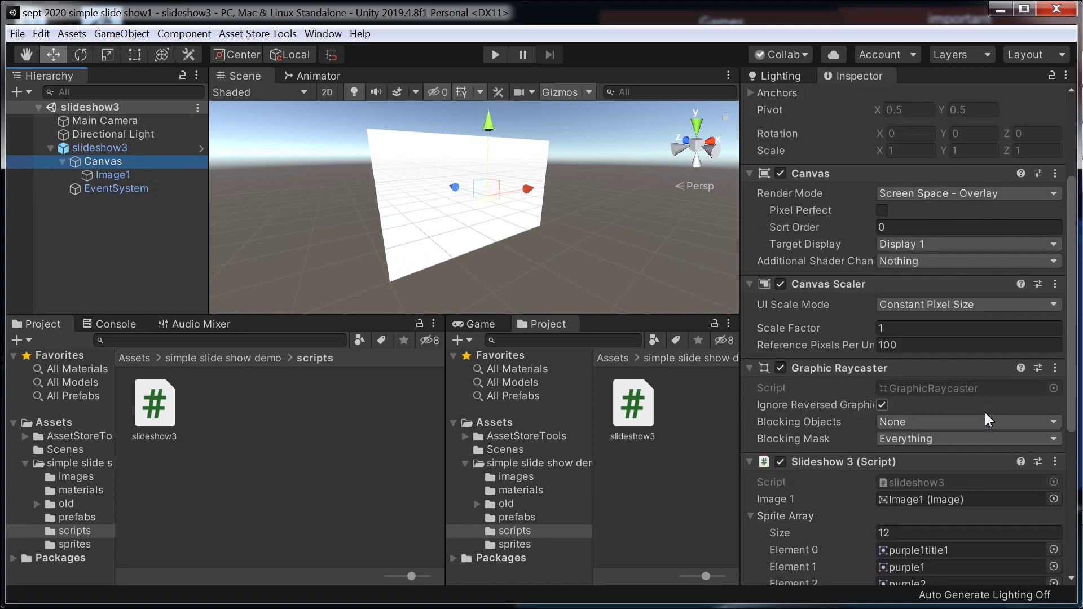
scroll(994, 415, "up", 3)
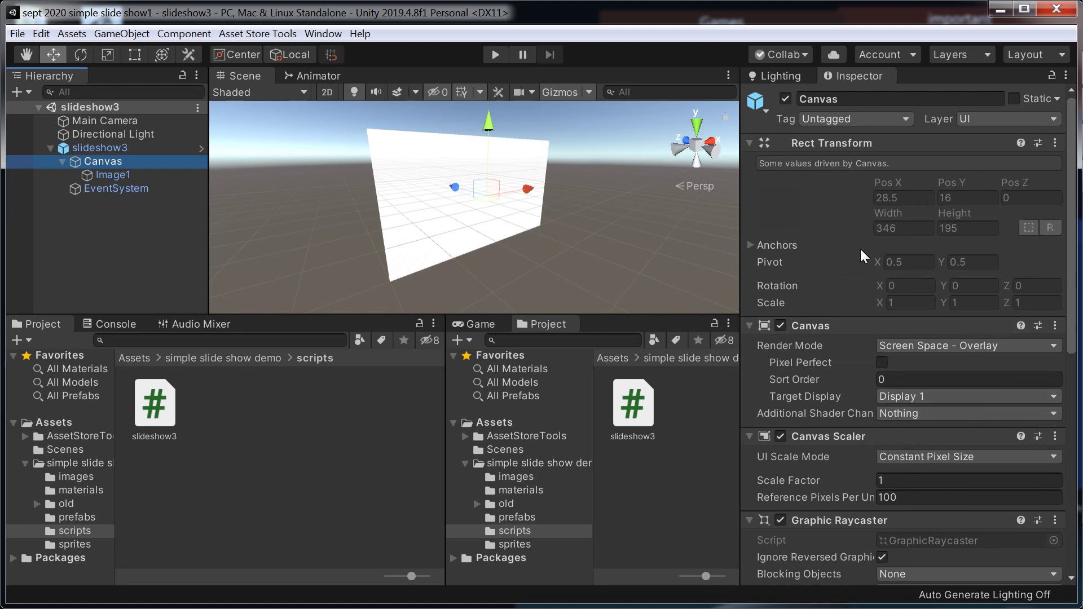
Step: Compare Image1 and Canvas components again, then preview the slideshow3 script asset's source
left_click(104, 179)
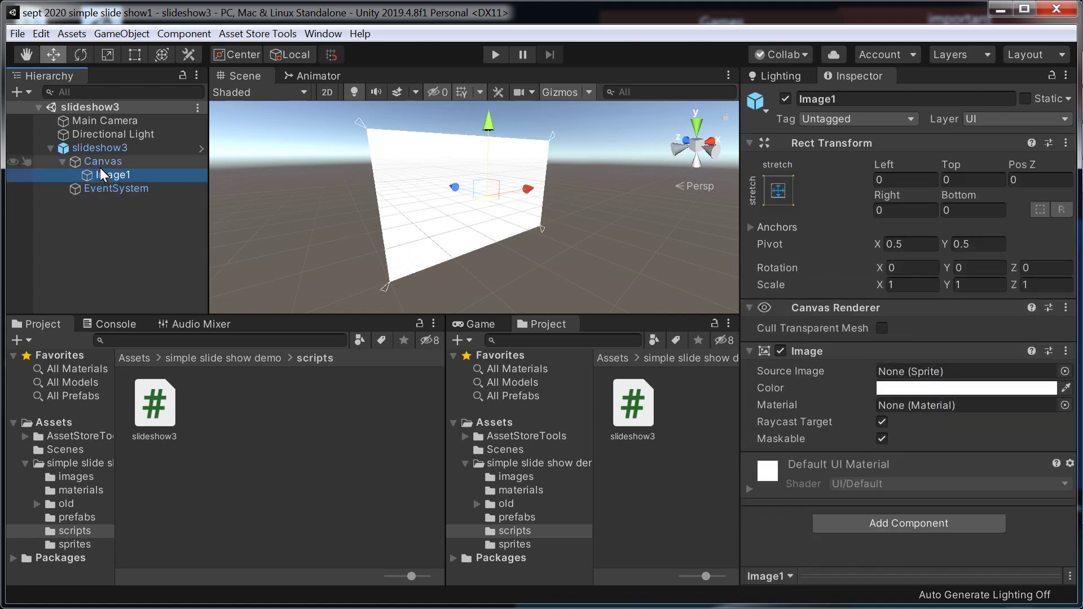
left_click(100, 161)
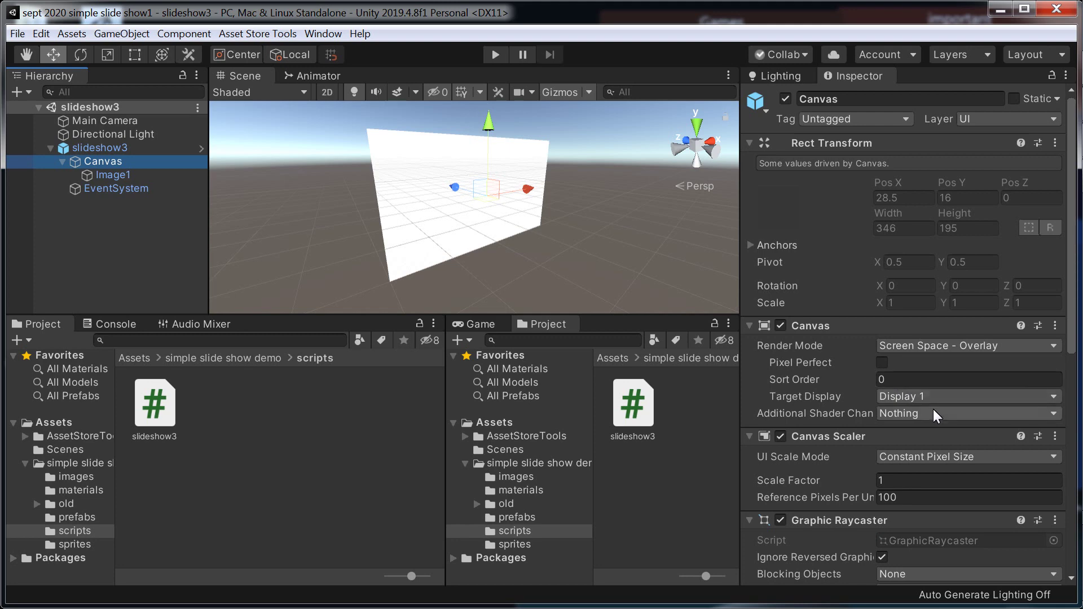
scroll(939, 414, "down", 5)
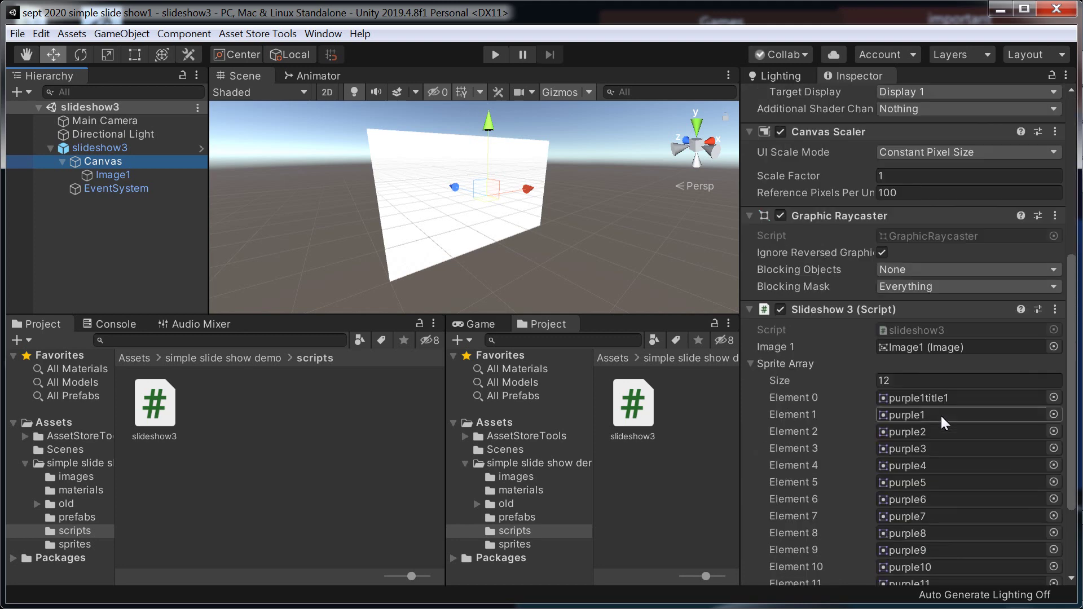
scroll(936, 411, "up", 5)
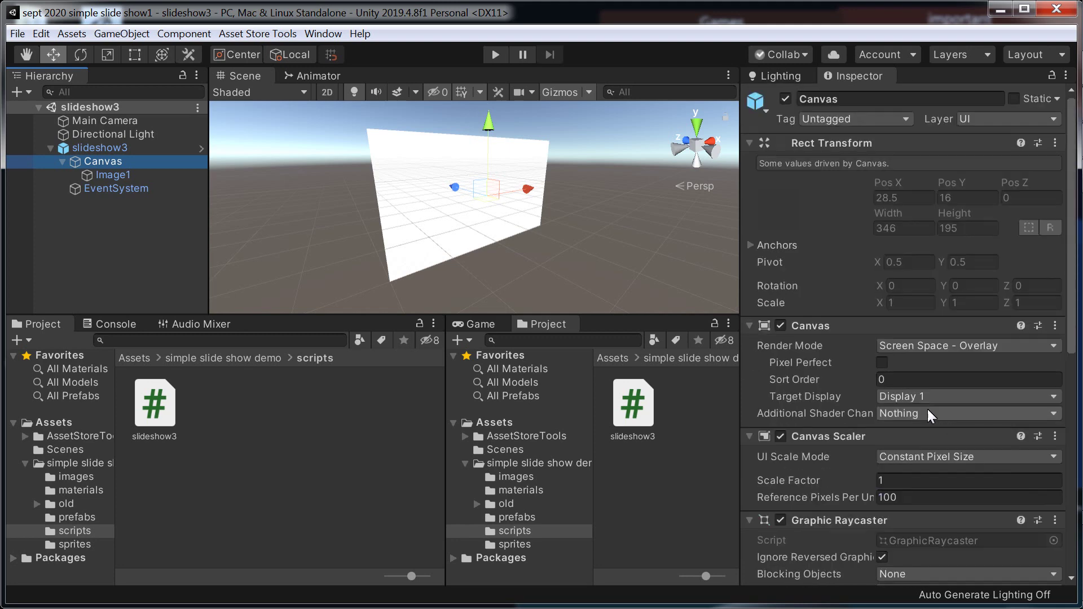
left_click(155, 232)
left_click(122, 175)
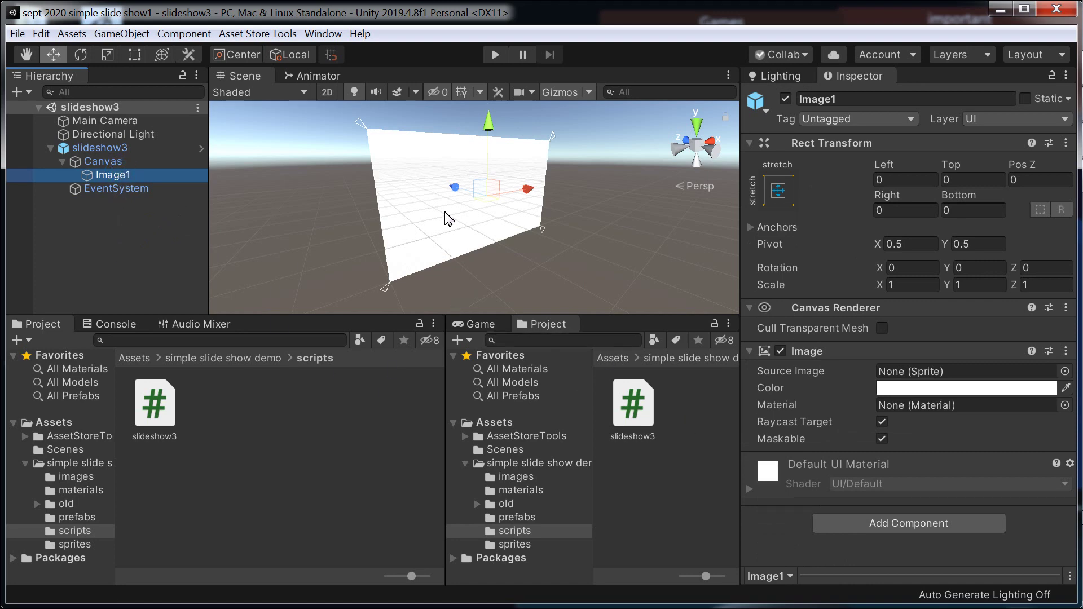
left_click(164, 413)
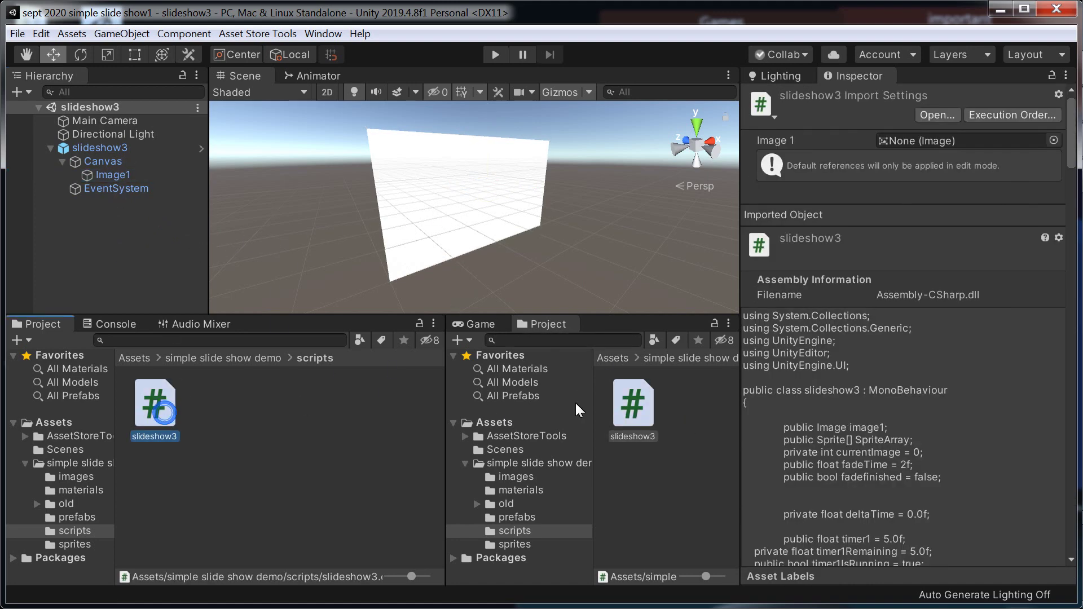
Step: Open slideshow3.cs in Notepad++ and scroll through Start, Update and the input code calling fade()
double_click(638, 405)
scroll(517, 316, "down", 2)
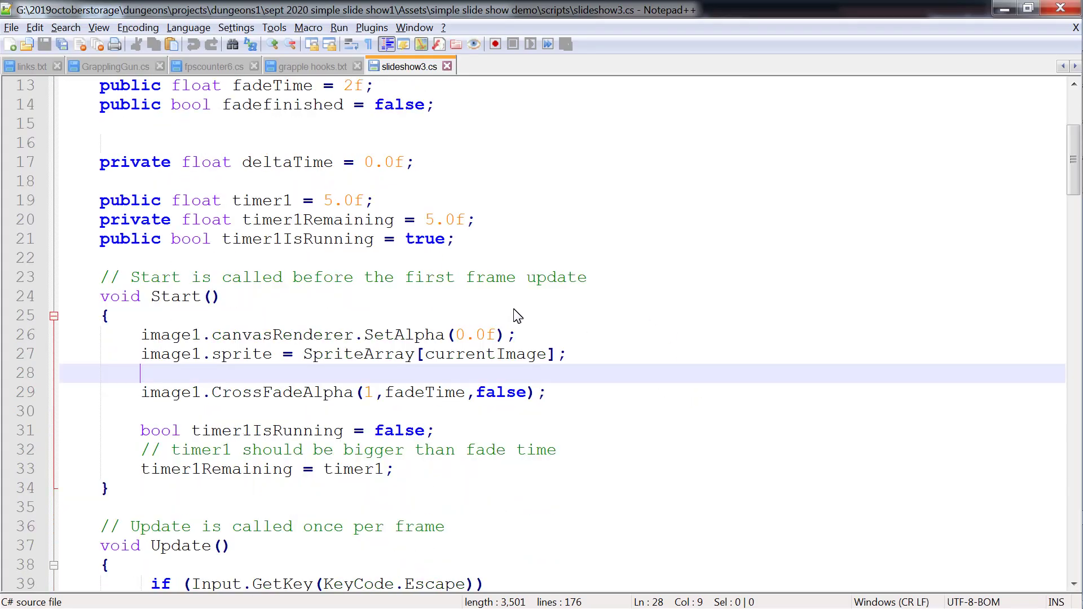
scroll(518, 316, "down", 7)
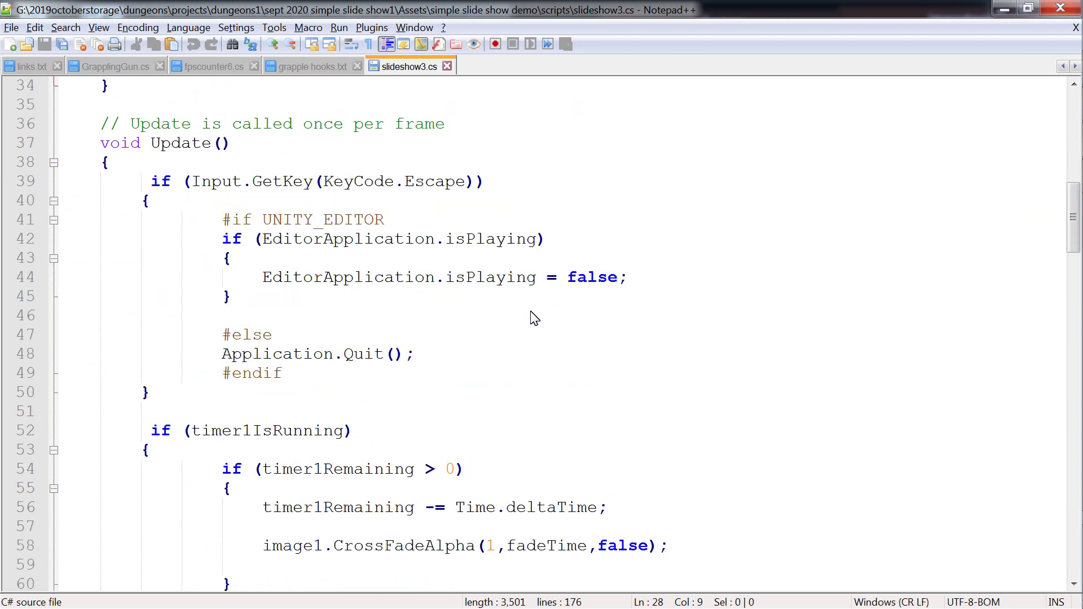
scroll(472, 323, "down", 3)
scroll(471, 324, "down", 2)
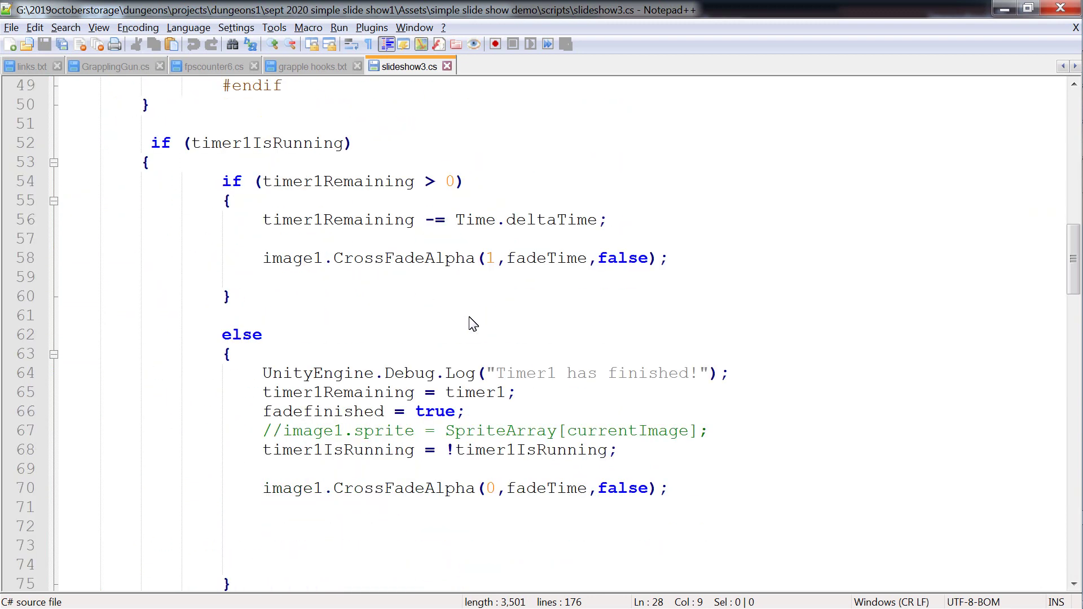
scroll(473, 324, "down", 1)
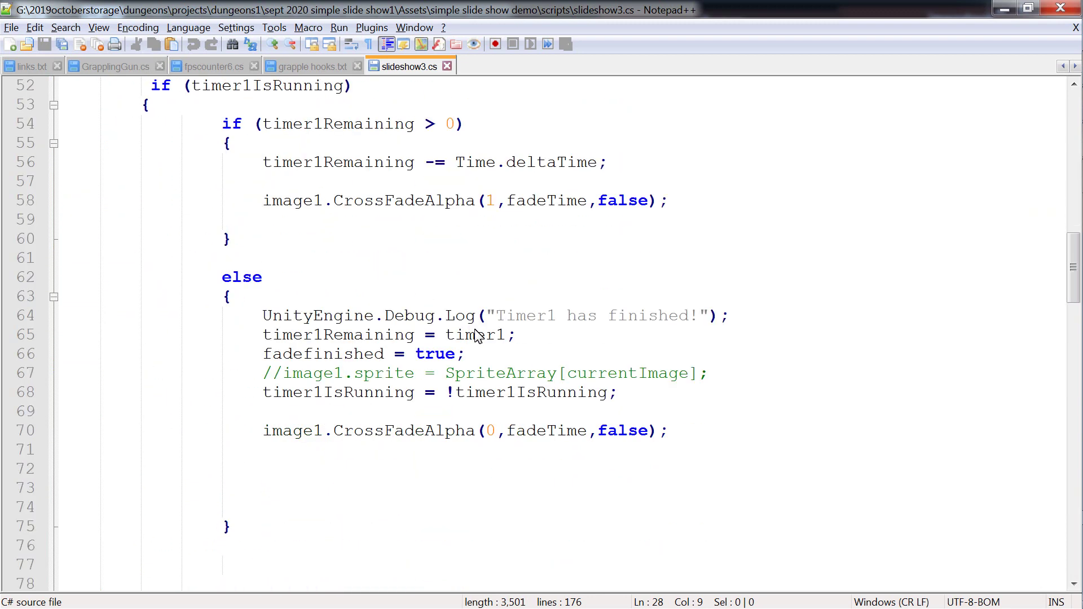
scroll(507, 379, "down", 4)
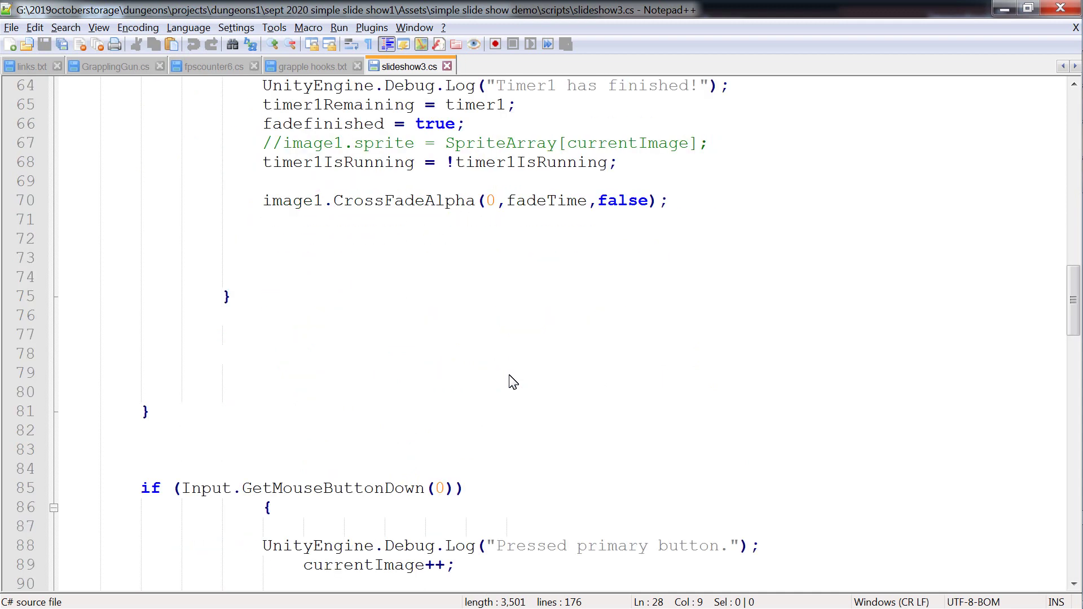
scroll(513, 382, "down", 3)
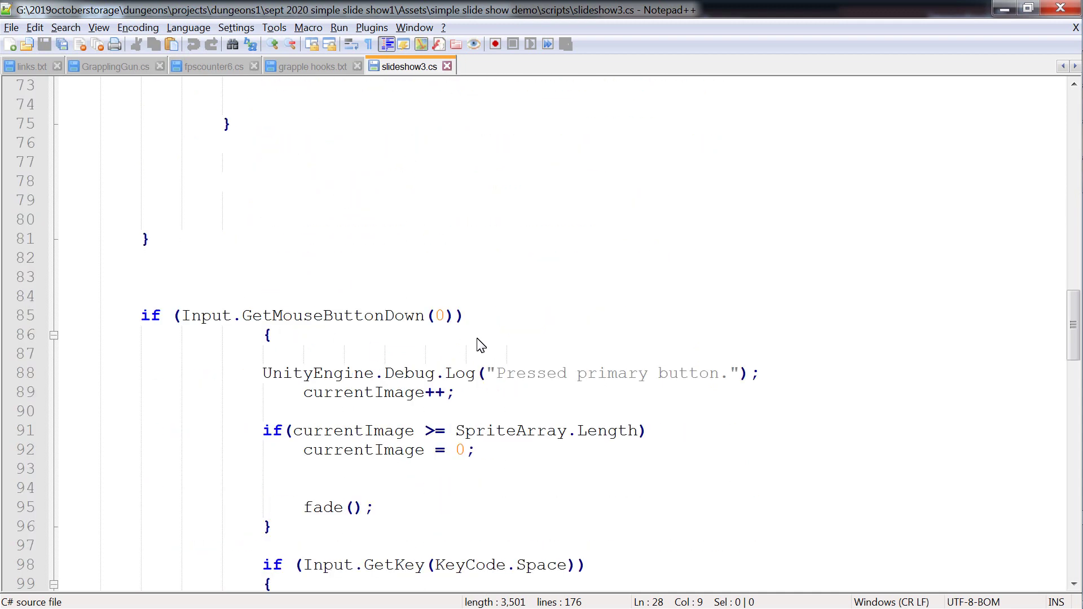
scroll(480, 344, "down", 1)
scroll(450, 256, "down", 1)
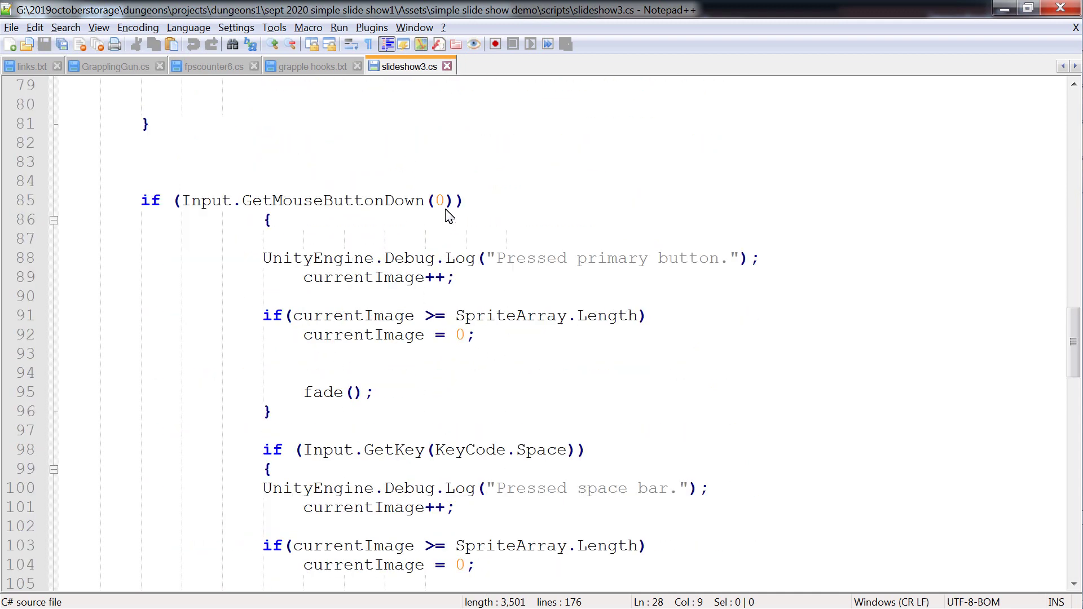
scroll(454, 226, "down", 1)
scroll(476, 270, "down", 1)
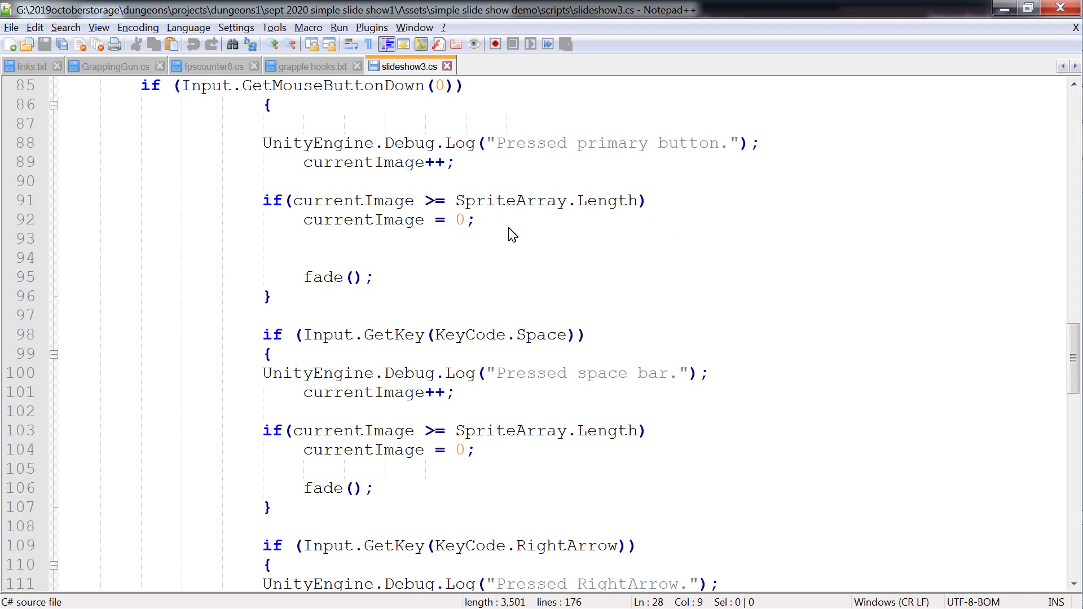
scroll(550, 238, "down", 2)
scroll(551, 237, "down", 2)
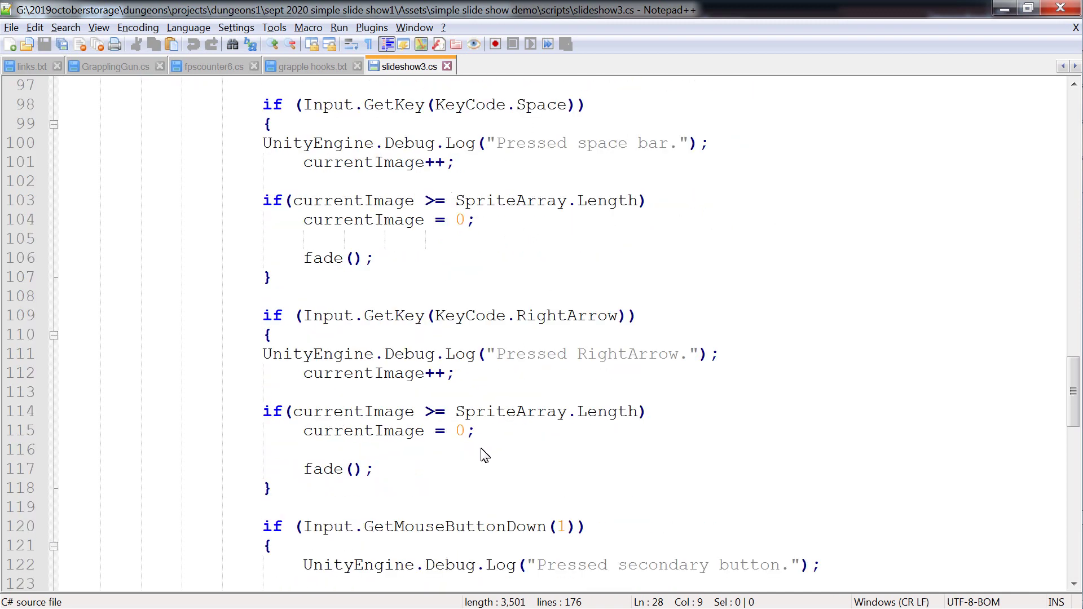
scroll(453, 435, "down", 4)
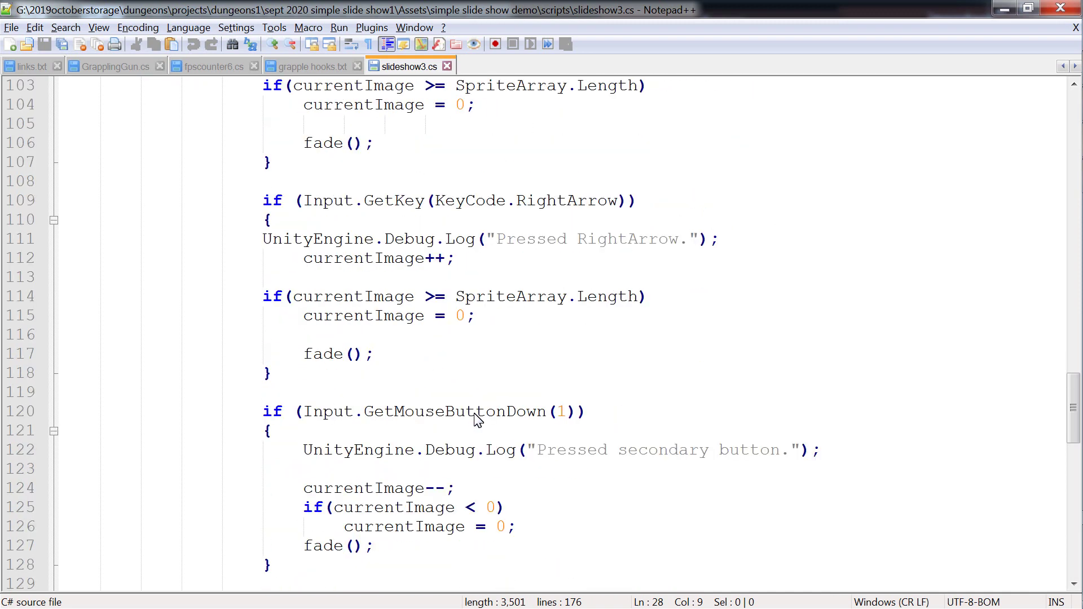
scroll(501, 396, "down", 1)
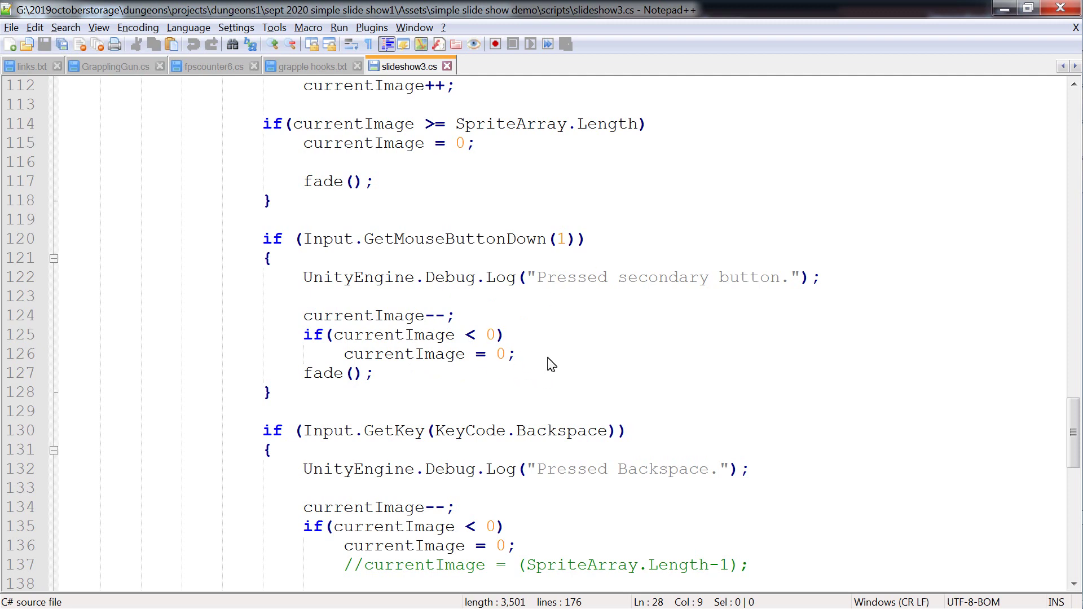
scroll(506, 355, "down", 6)
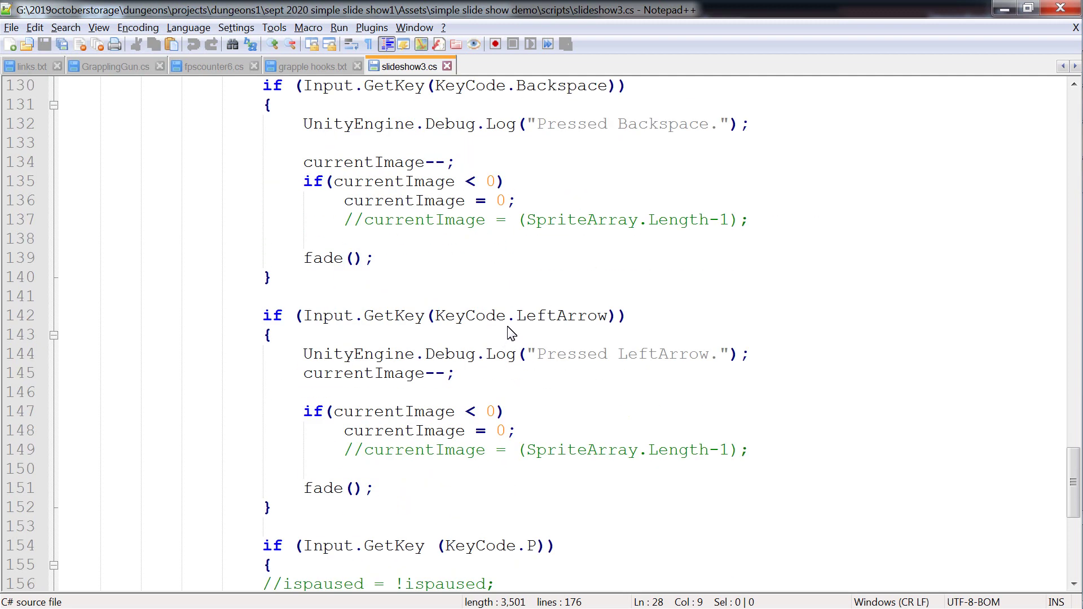
scroll(511, 334, "down", 7)
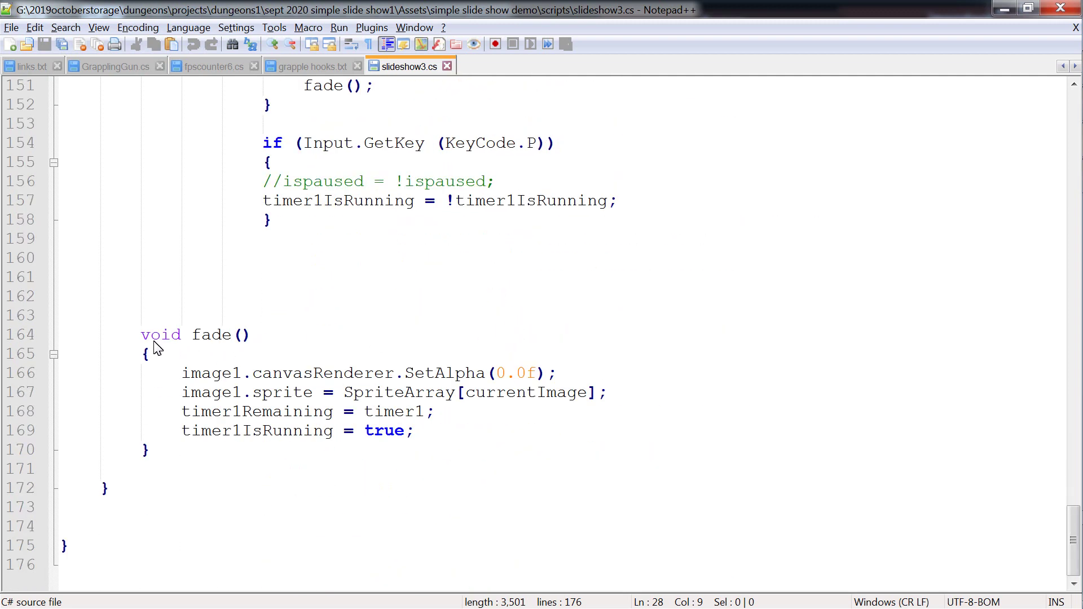
left_click_drag(137, 337, 219, 426)
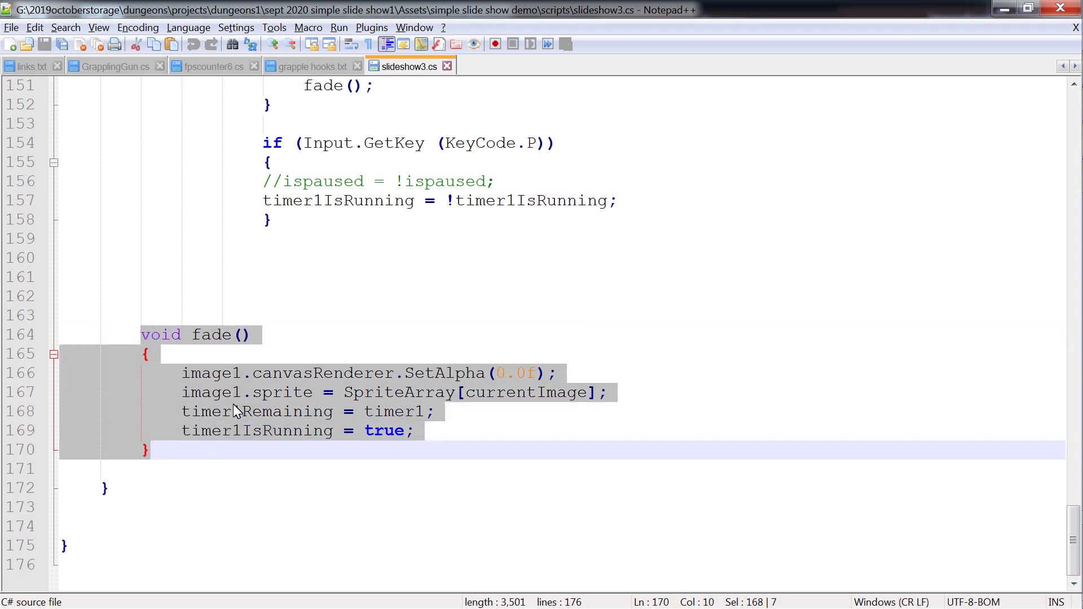
left_click(387, 340)
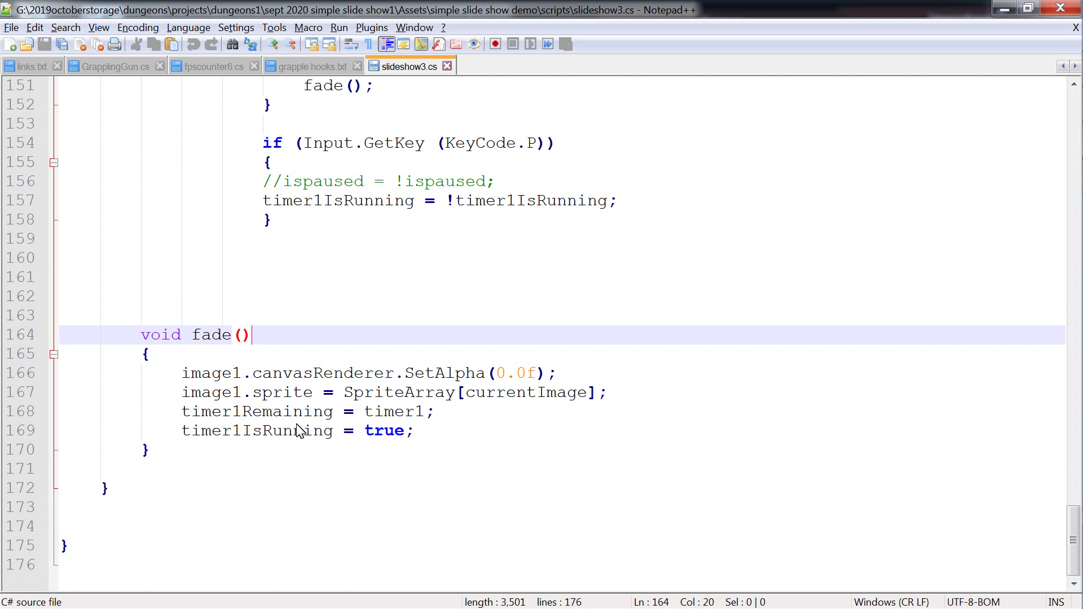
scroll(511, 426, "up", 18)
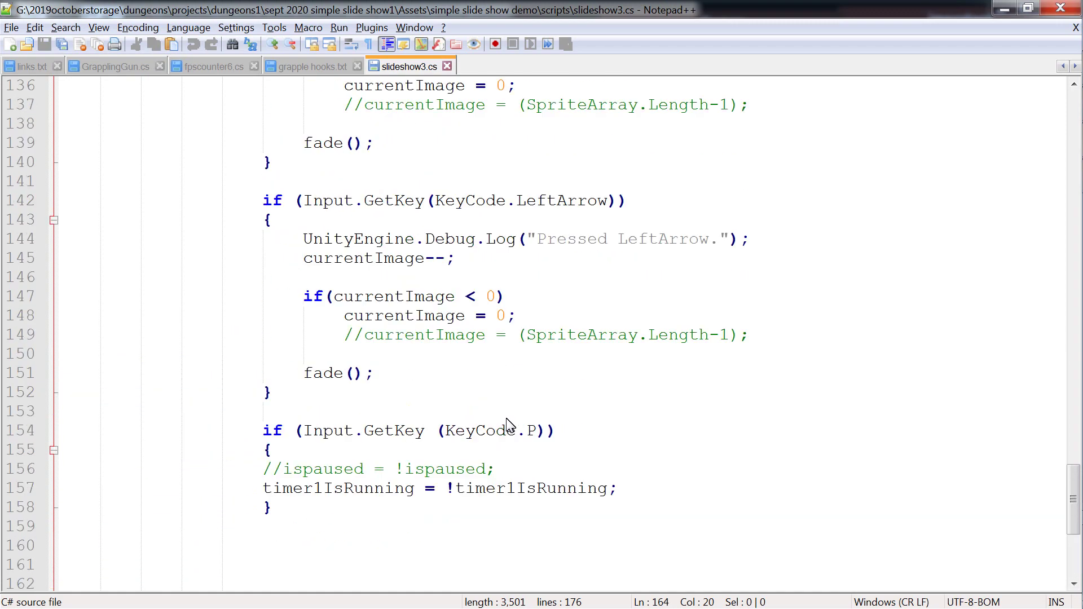
scroll(511, 426, "up", 18)
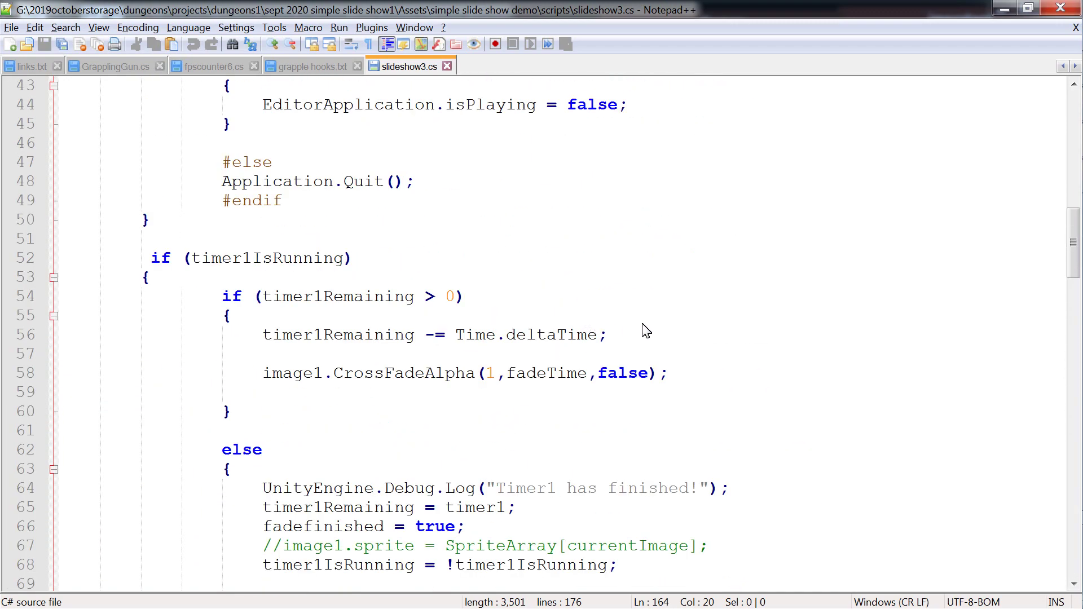
scroll(646, 333, "down", 11)
scroll(643, 346, "up", 19)
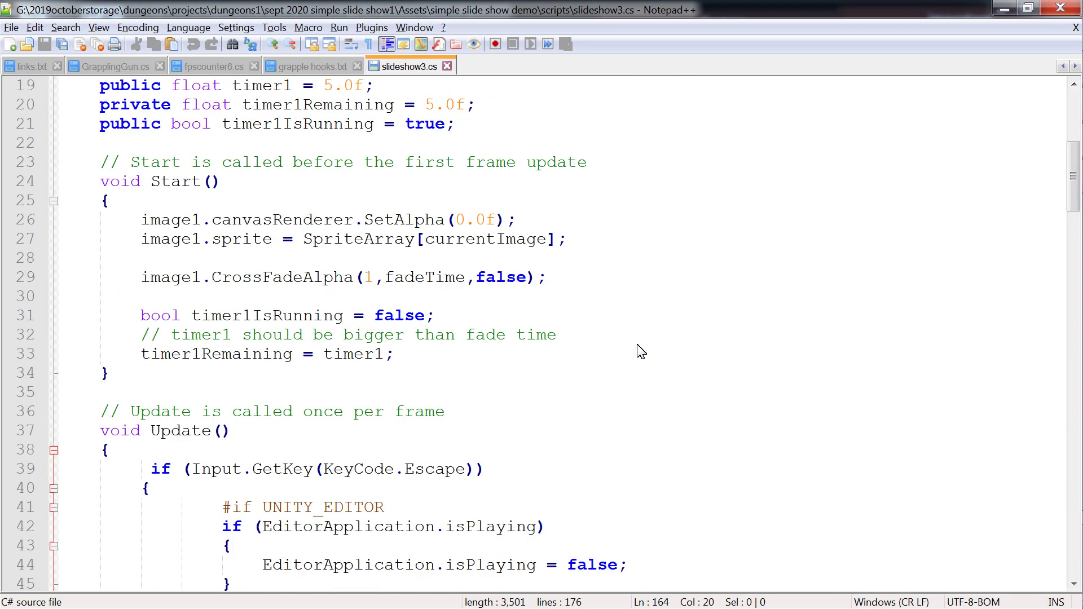
scroll(641, 350, "down", 4)
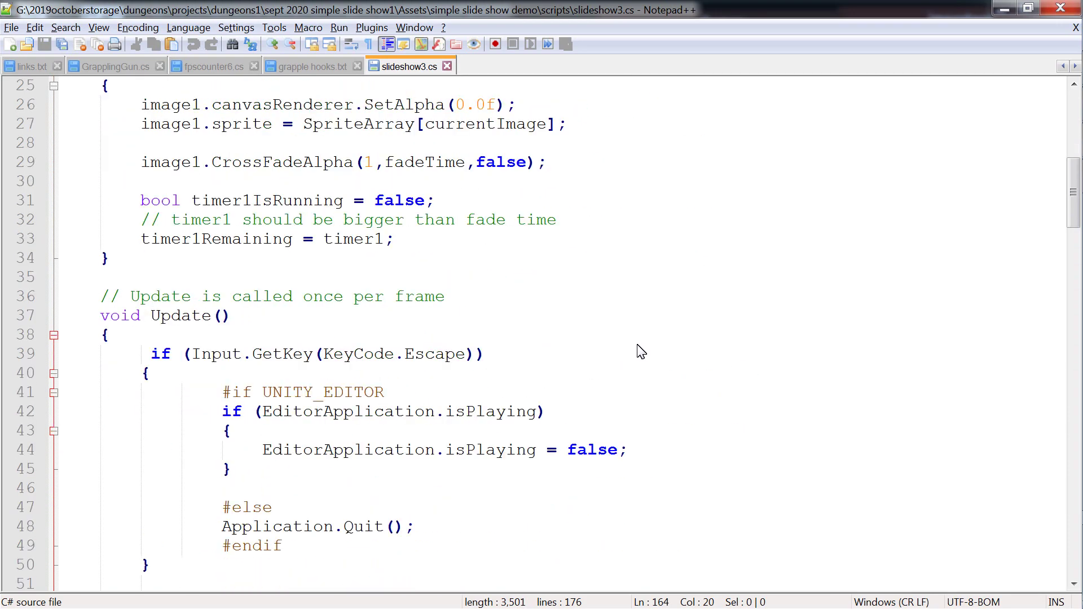
scroll(637, 351, "up", 5)
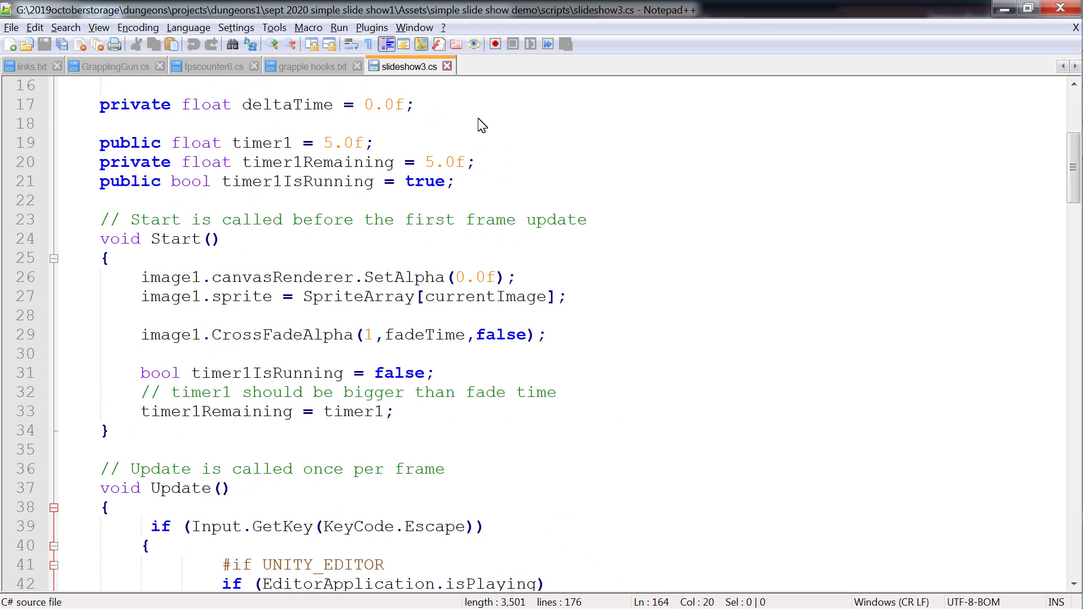
scroll(567, 355, "up", 5)
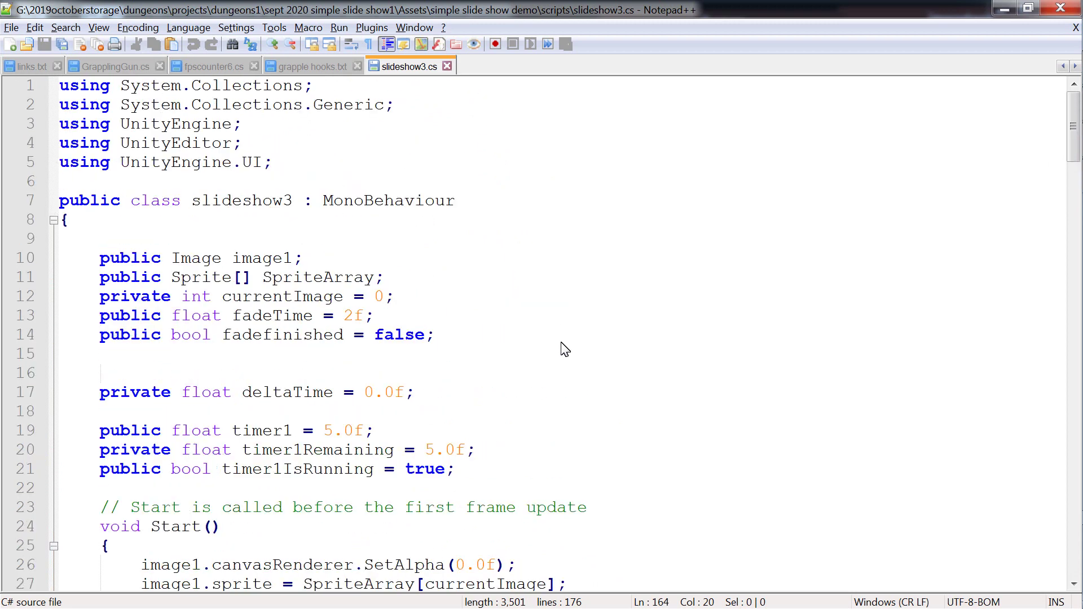